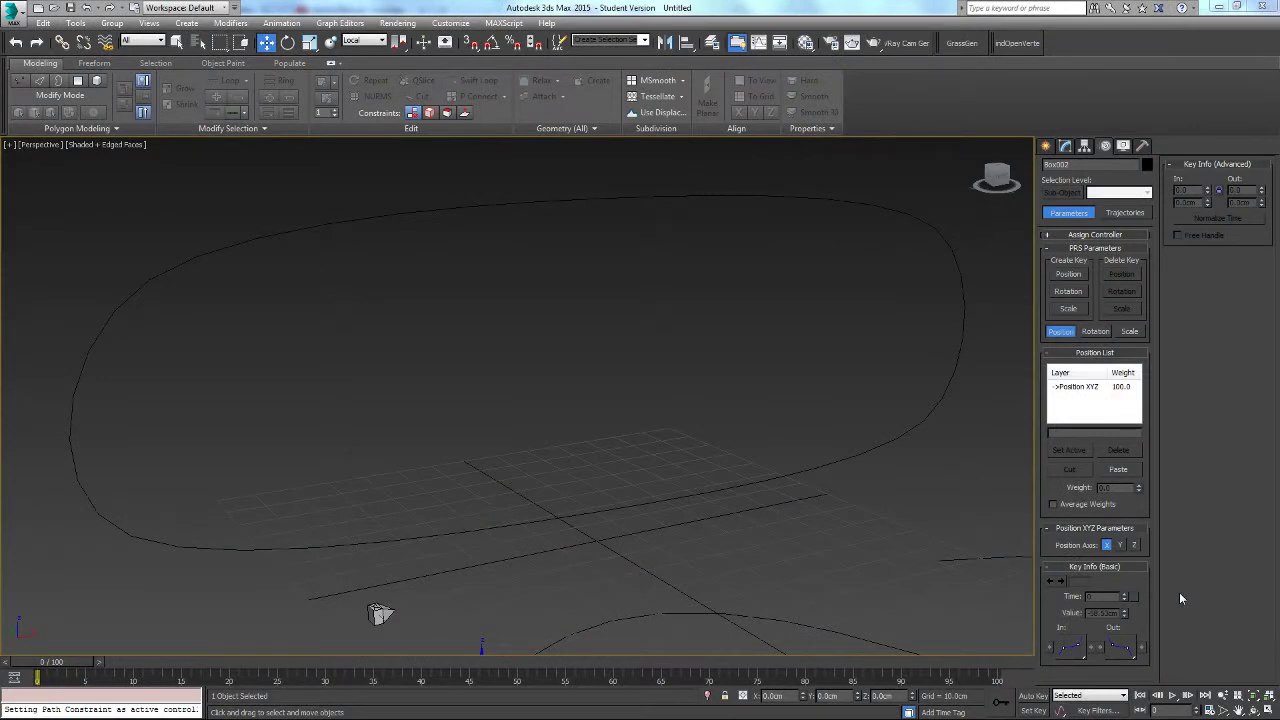
Step: Attach the small pointed box lying beside the straight line to the large closed loop spline with a Path Constraint
click(1065, 146)
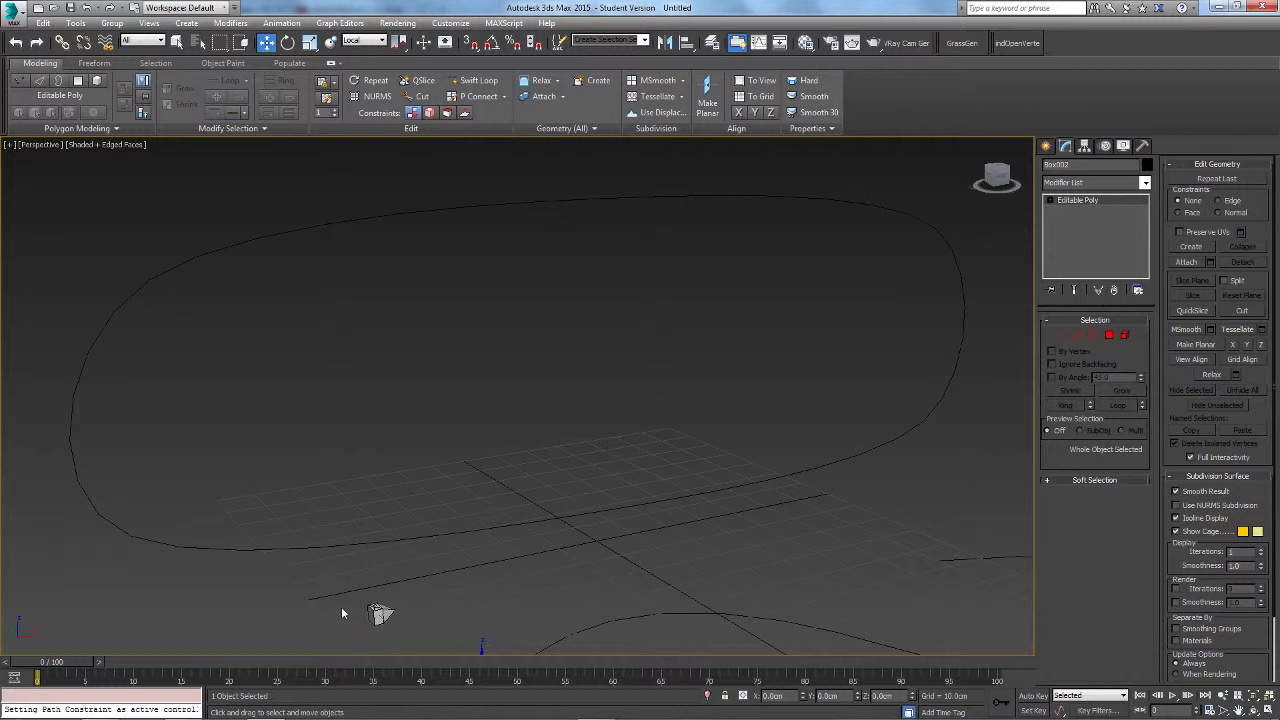
click(374, 611)
click(337, 544)
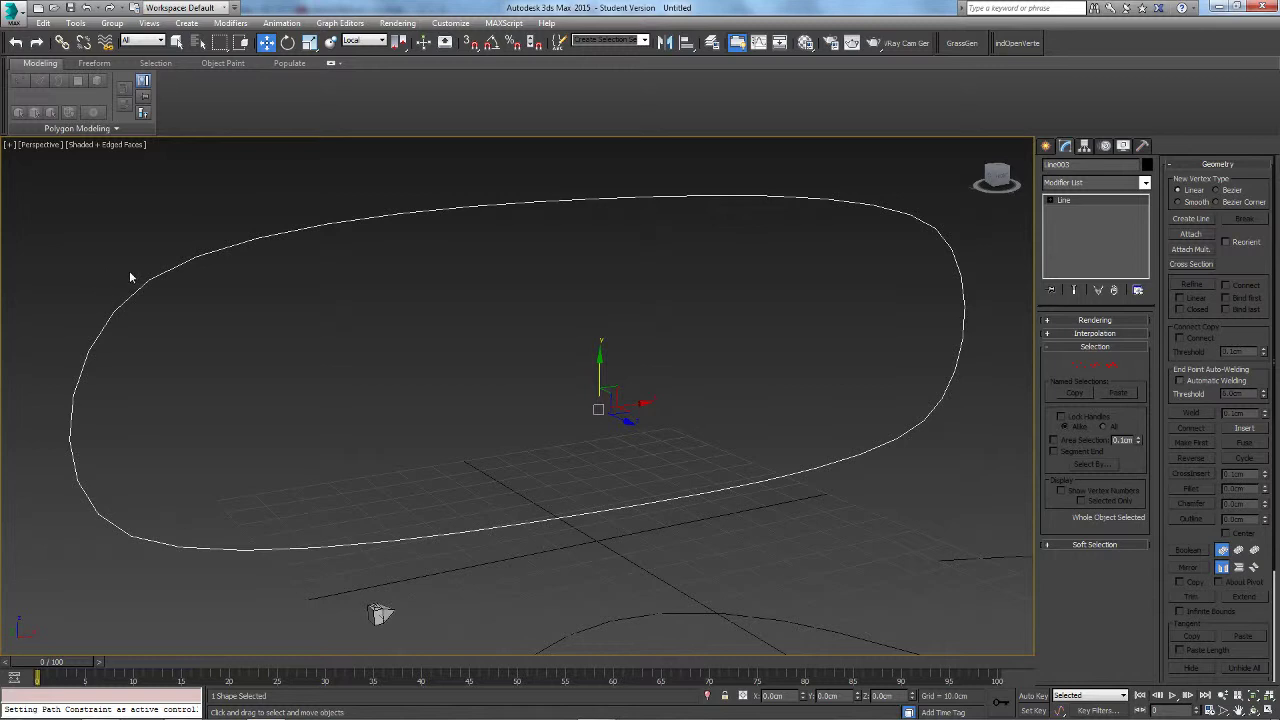
alt+middle_drag(224, 470, 301, 457)
click(428, 572)
click(422, 576)
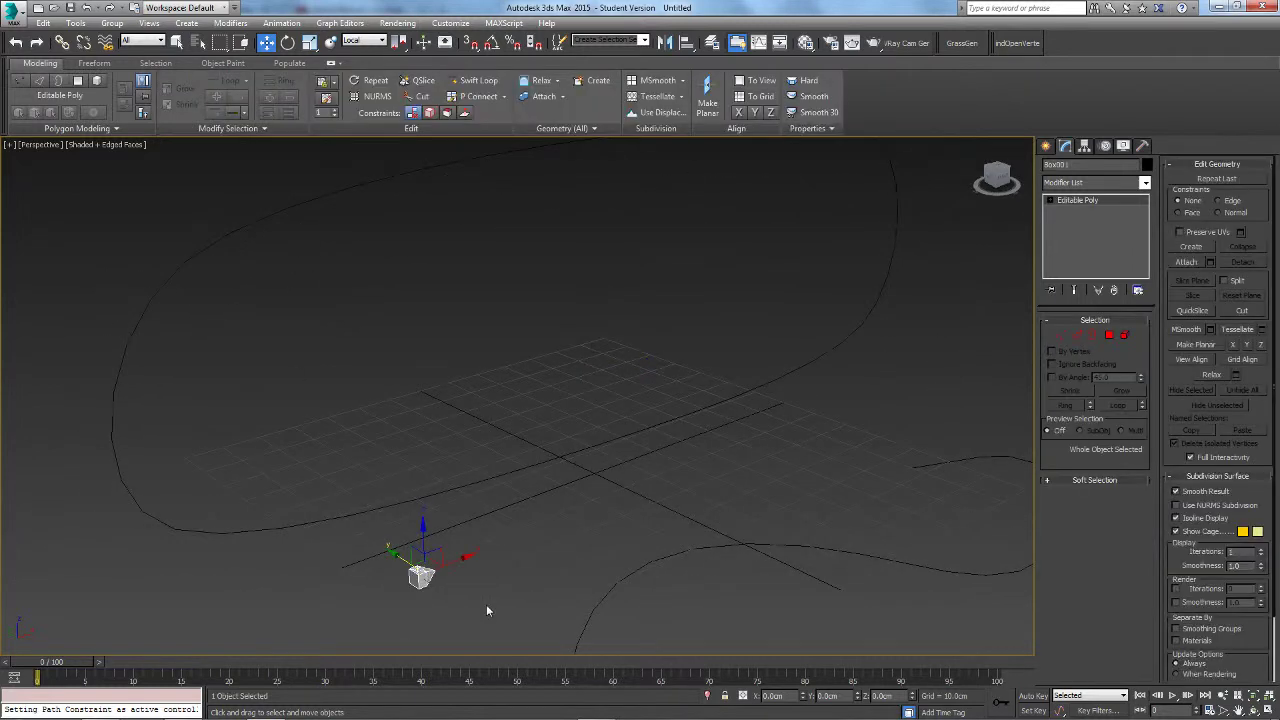
click(281, 23)
mouse_move(296, 96)
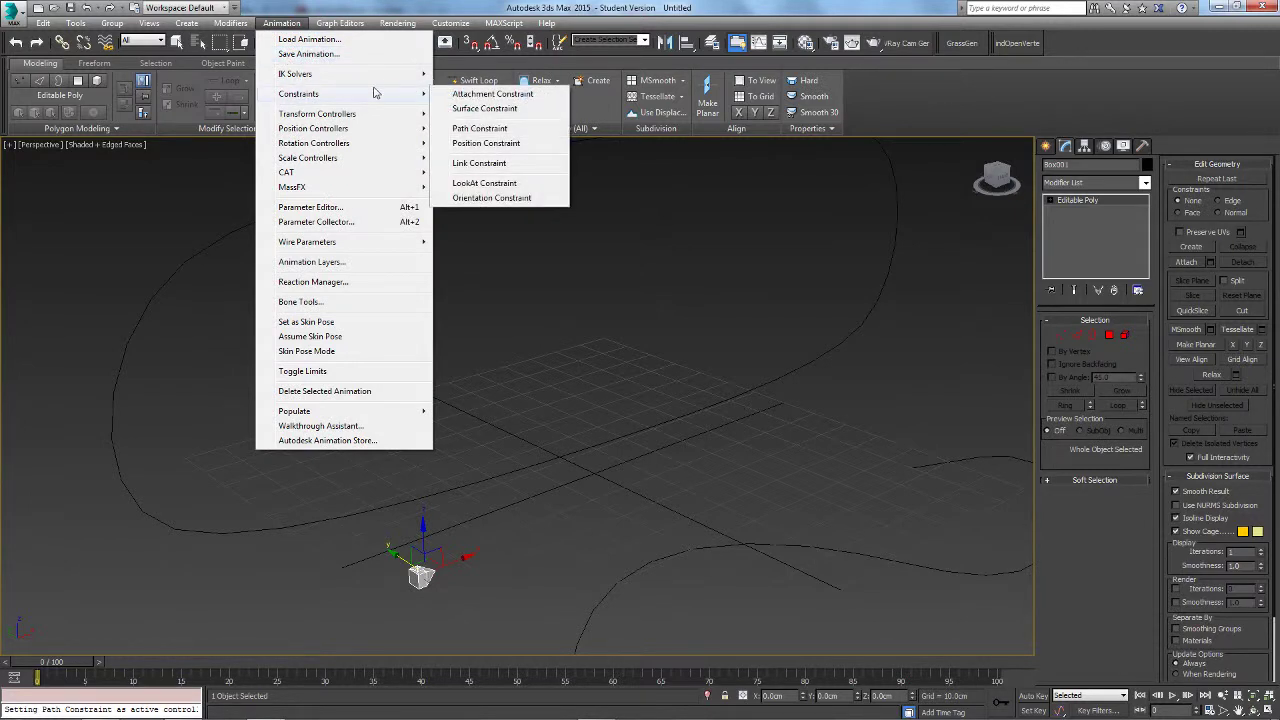
click(464, 130)
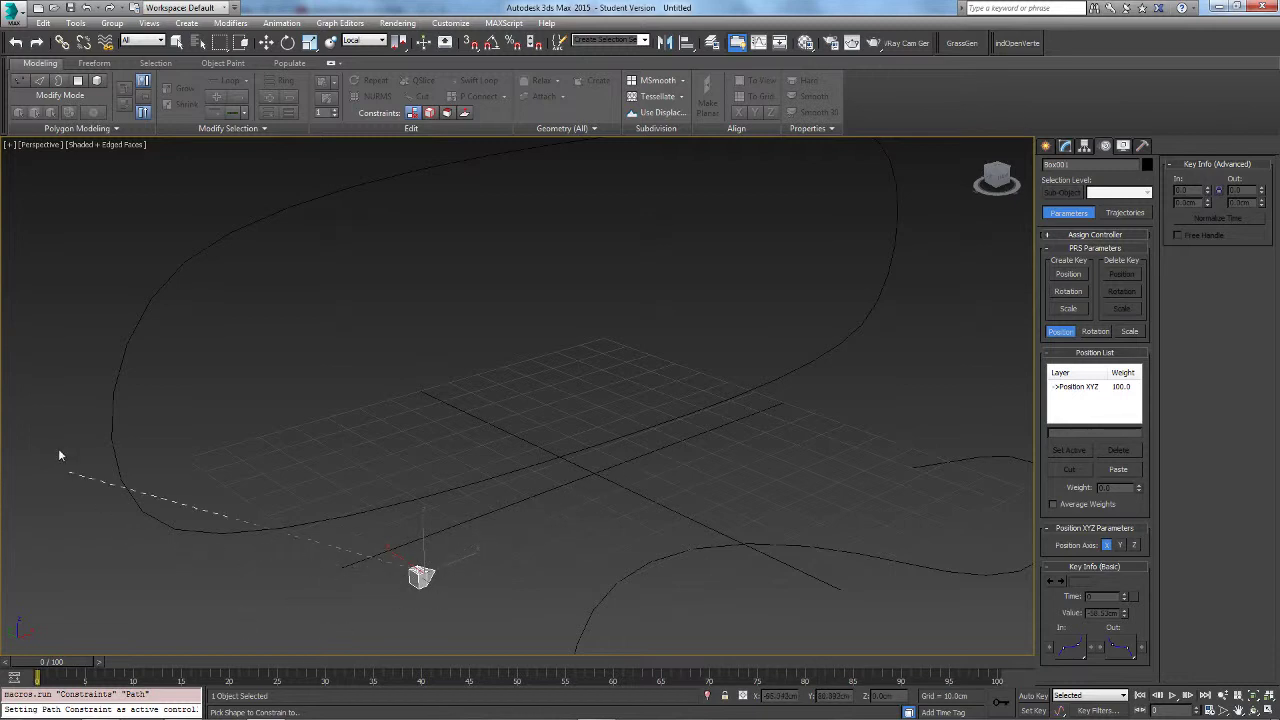
click(116, 384)
Step: Slide the box back and forth around the loop path and return it to 0 percent along the path
scroll(254, 404, up, 3)
middle_drag(324, 452, 340, 419)
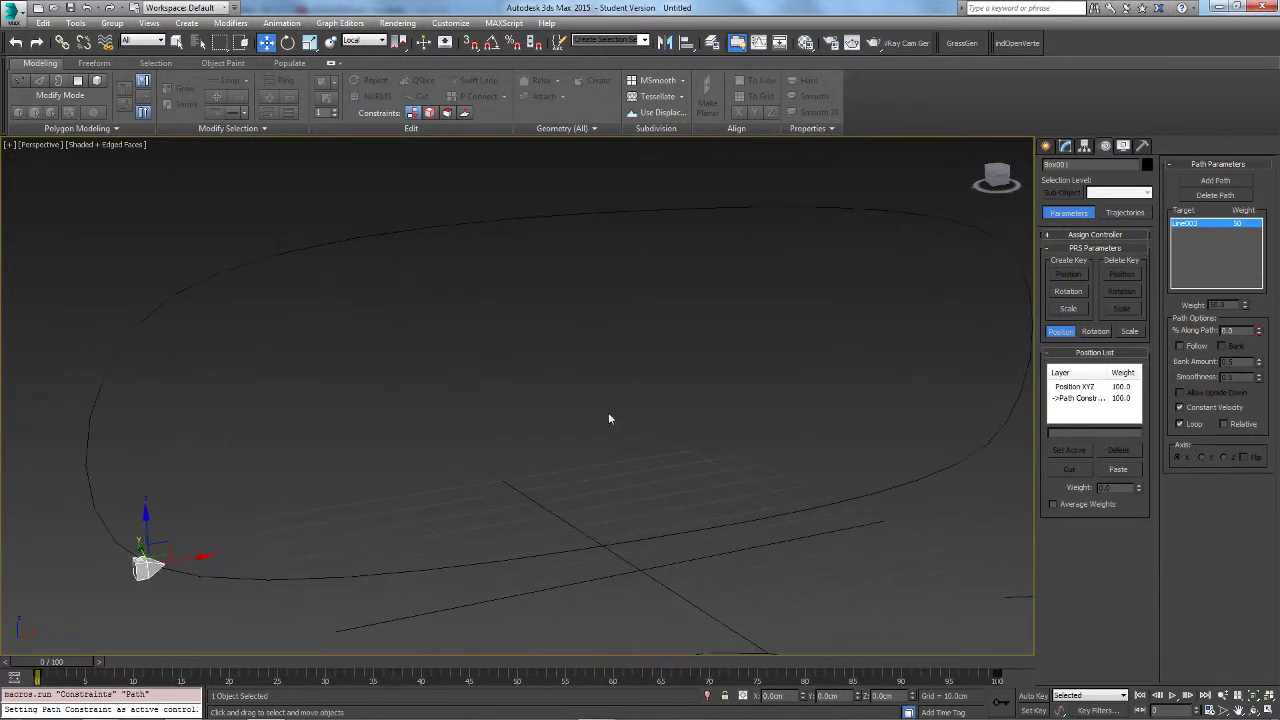
drag(185, 559, 842, 414)
middle_drag(717, 494, 523, 565)
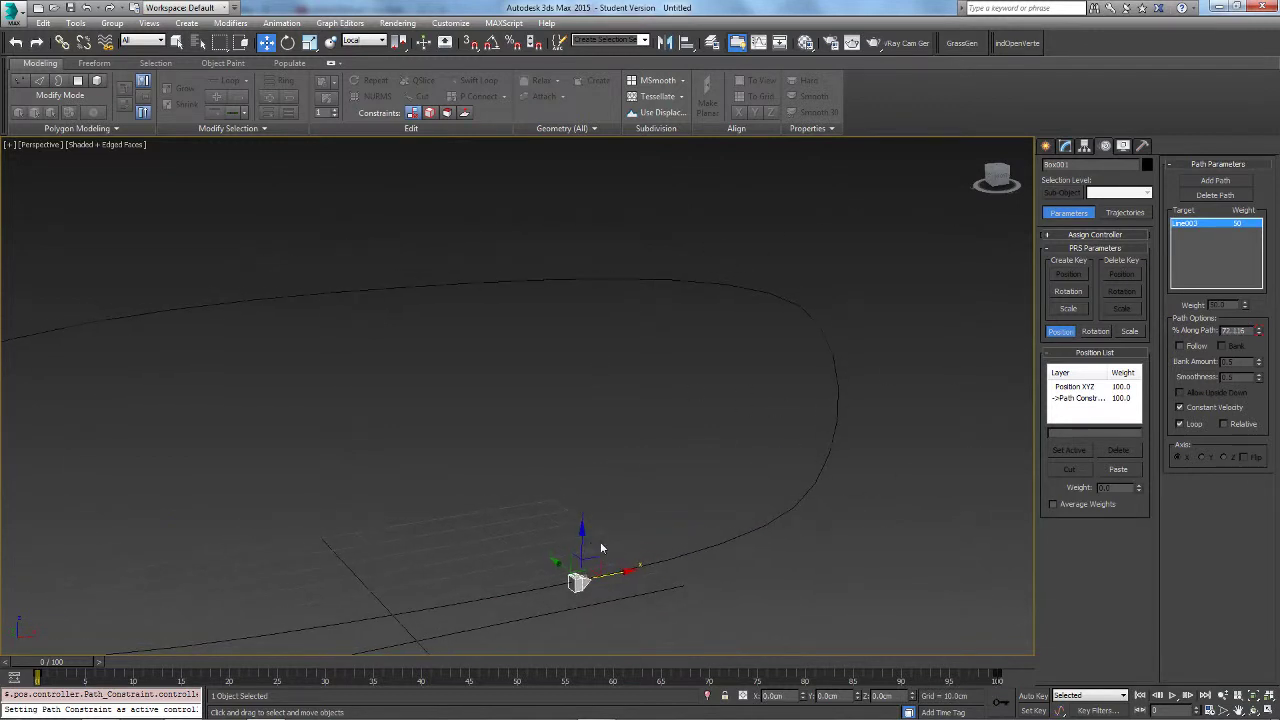
drag(619, 573, 500, 258)
drag(846, 307, 281, 455)
middle_drag(281, 450, 557, 397)
drag(527, 243, 590, 522)
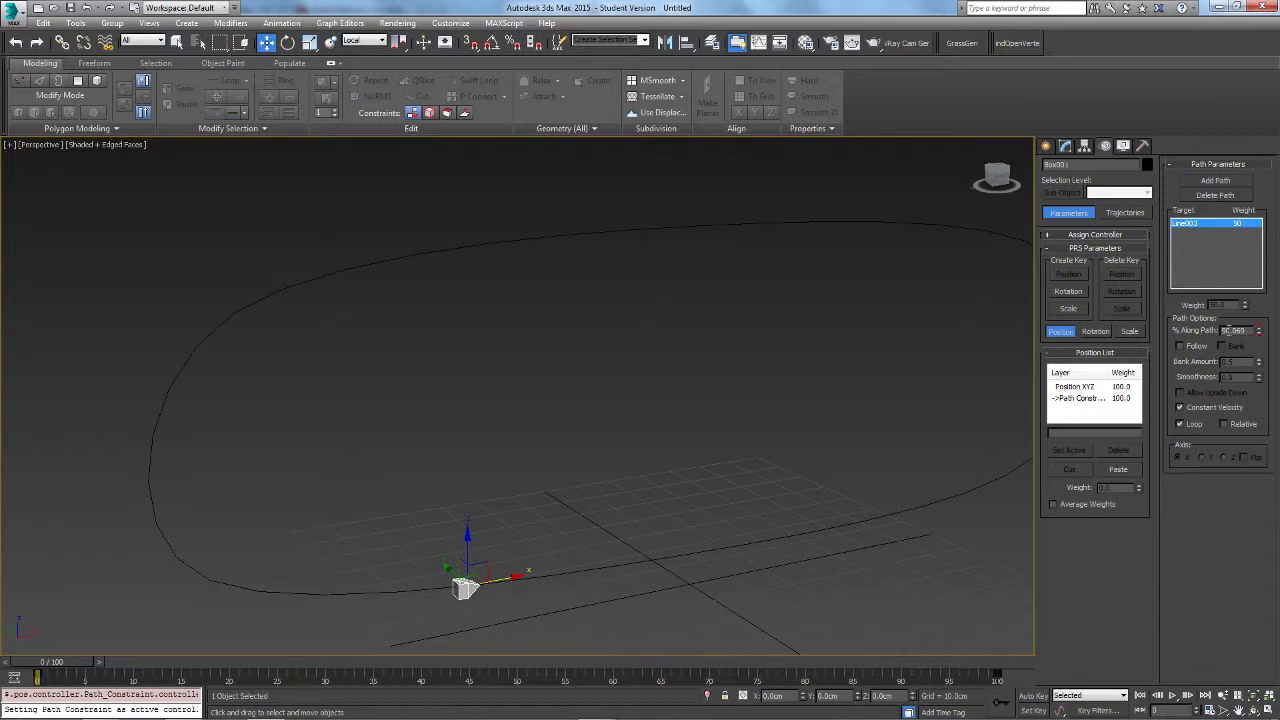
mouse_move(1259, 333)
mouse_down()
mouse_move(1259, 240)
mouse_move(1245, 353)
mouse_move(1260, 337)
mouse_up()
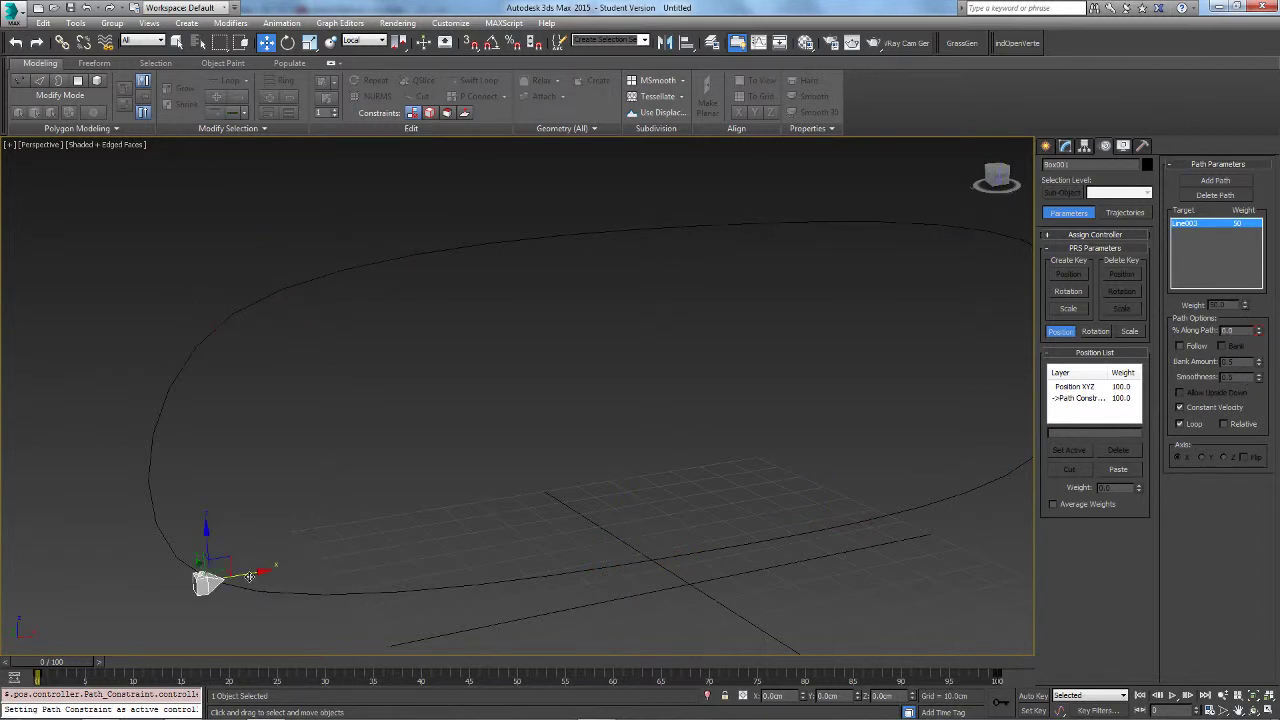
Step: Slide the box along the loop's lower edge to about 81 percent along the path
drag(250, 577, 731, 571)
alt+middle_drag(731, 571, 593, 468)
scroll(580, 493, down, 3)
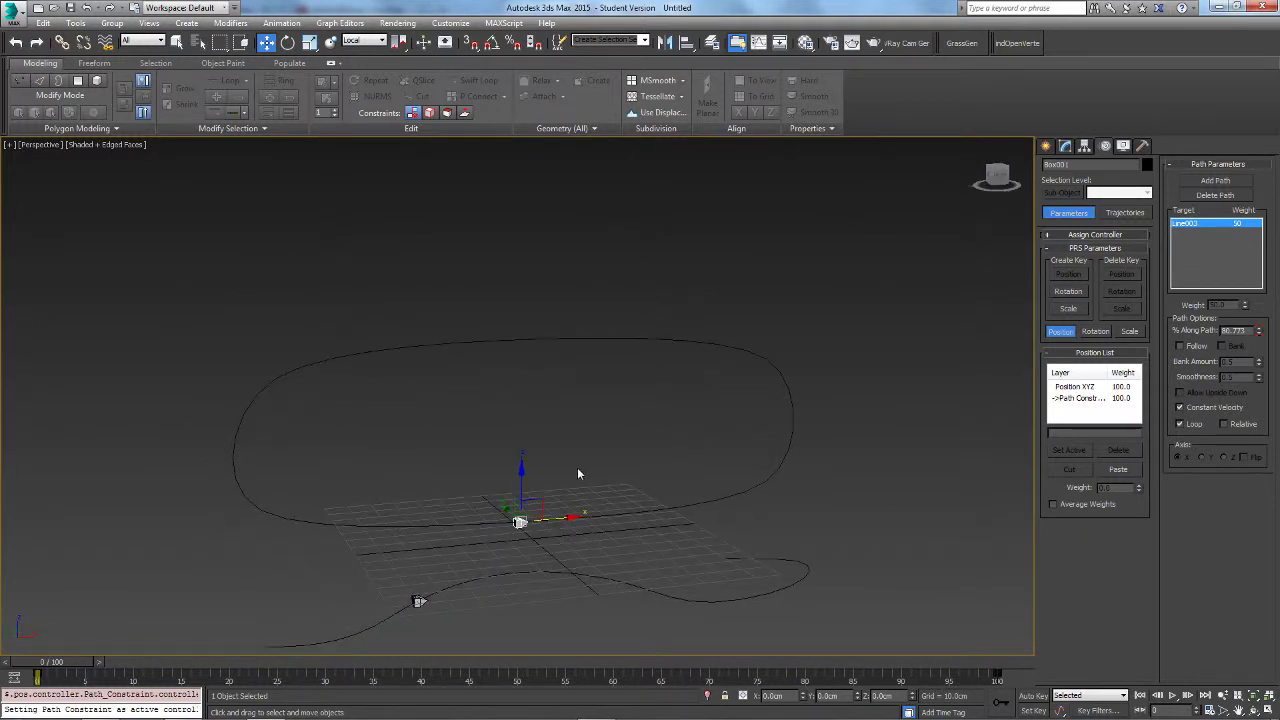
alt+middle_drag(407, 481, 477, 450)
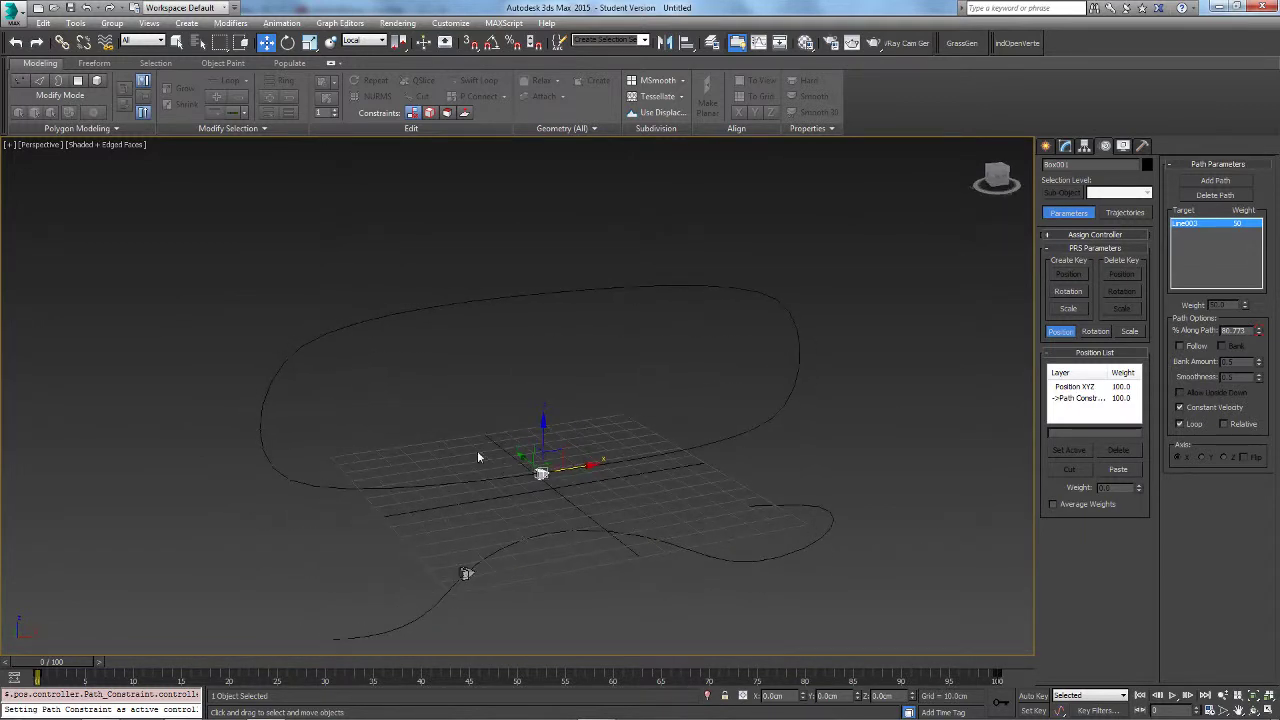
scroll(522, 481, up, 3)
scroll(522, 488, up, 2)
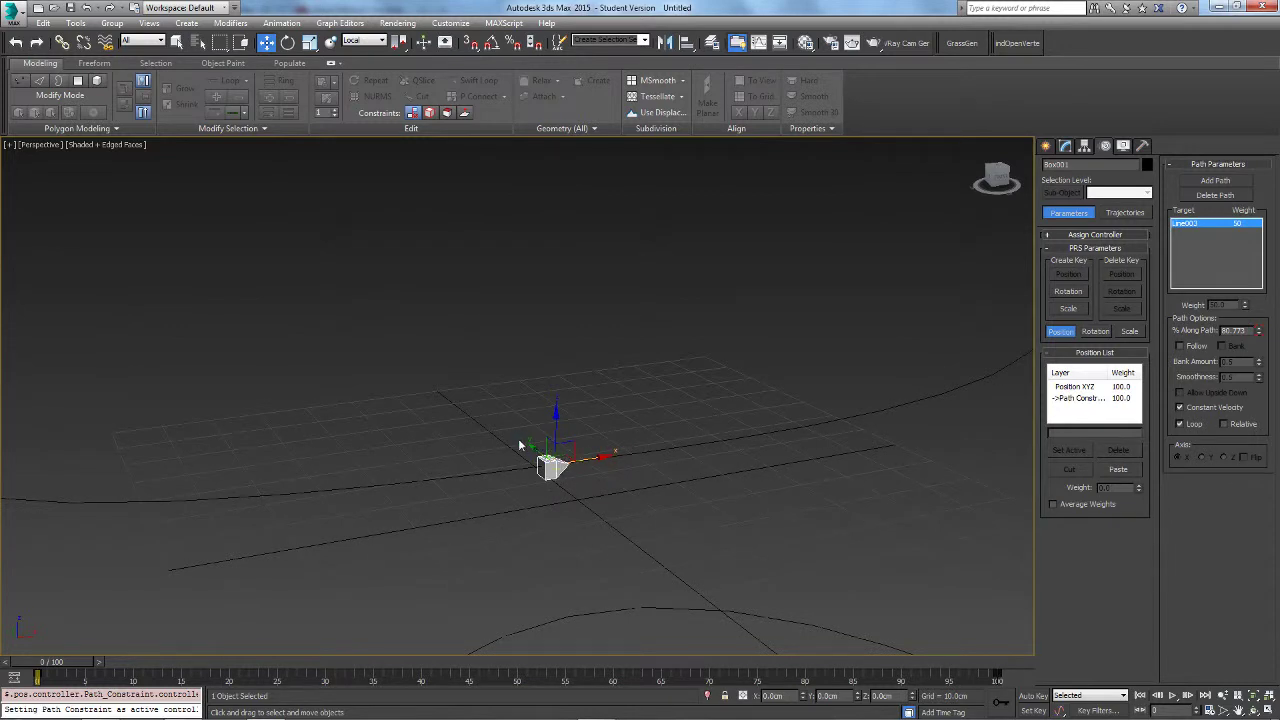
scroll(508, 420, down, 4)
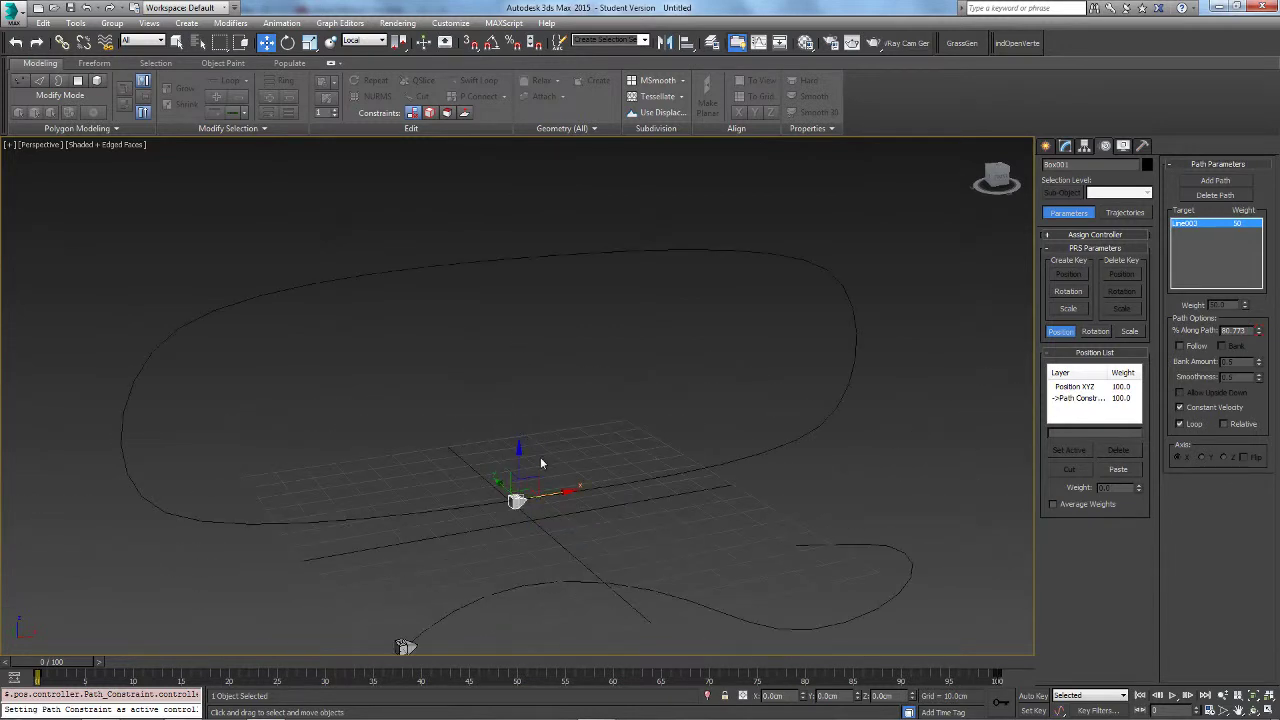
Step: Turn on Follow for the path constraint and move the box around the loop to about 80.8 percent along the path
click(1181, 346)
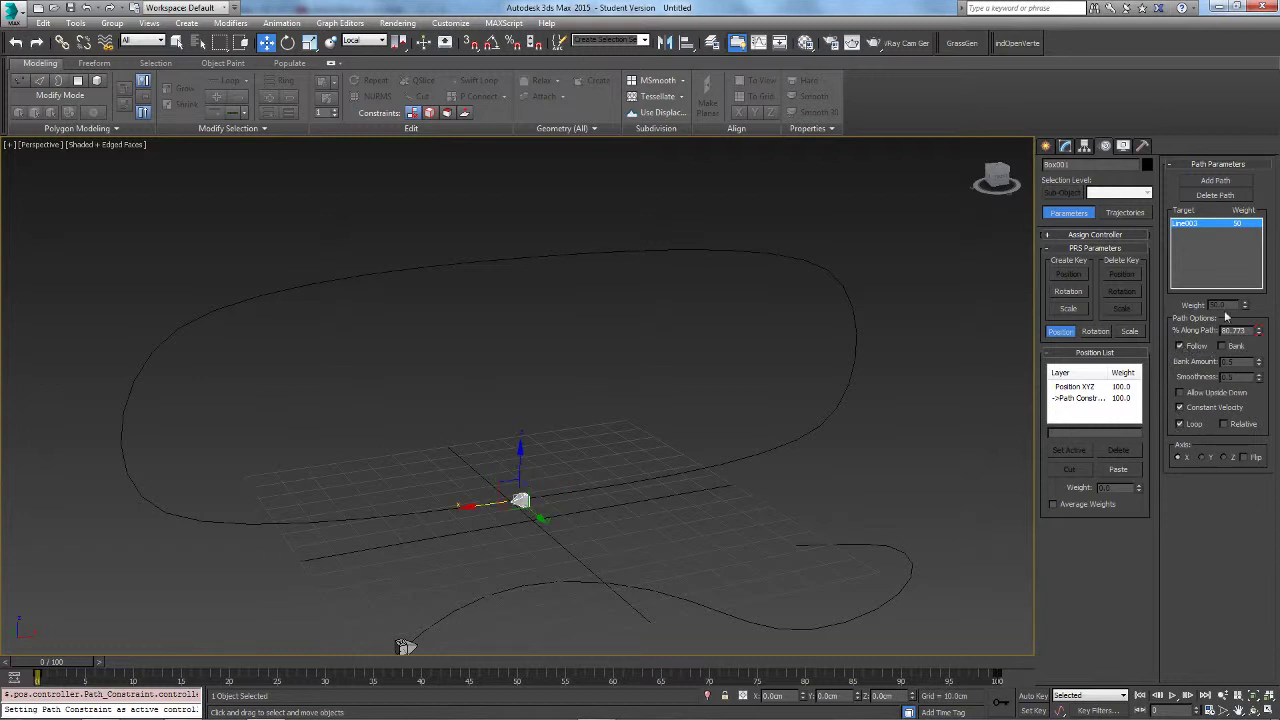
drag(1258, 330, 1272, 270)
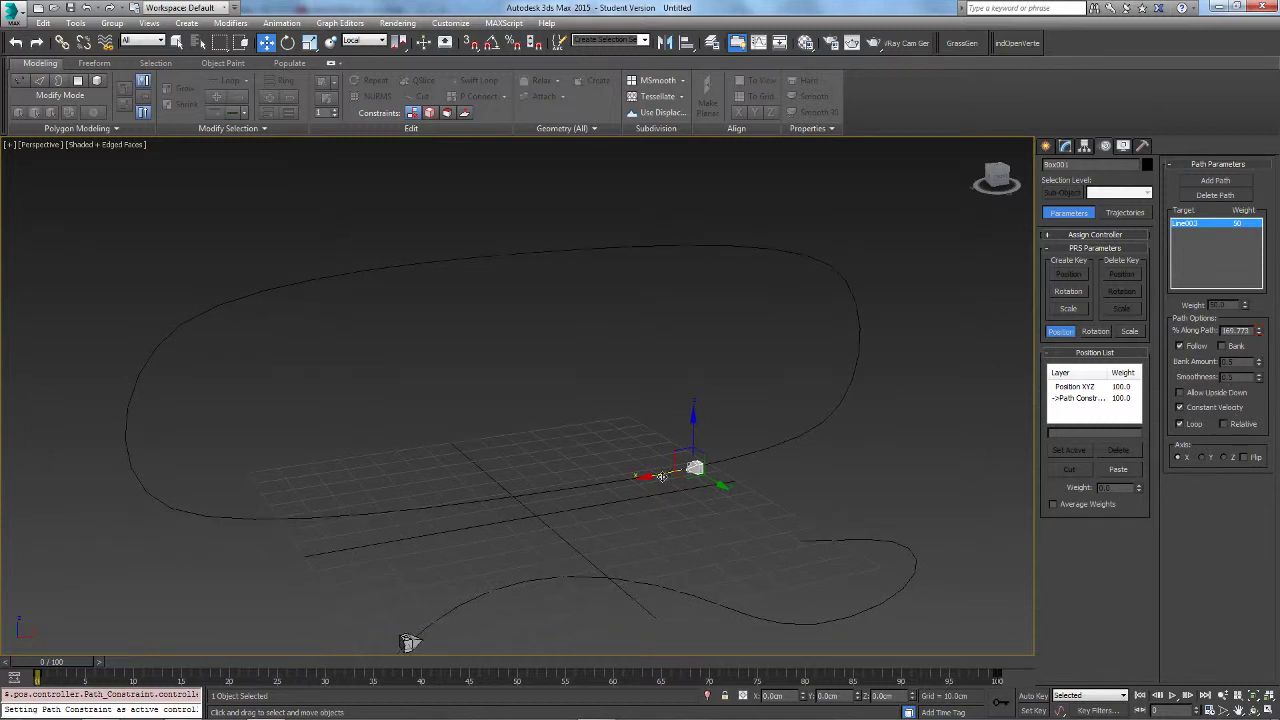
drag(661, 477, 505, 496)
scroll(505, 495, up, 2)
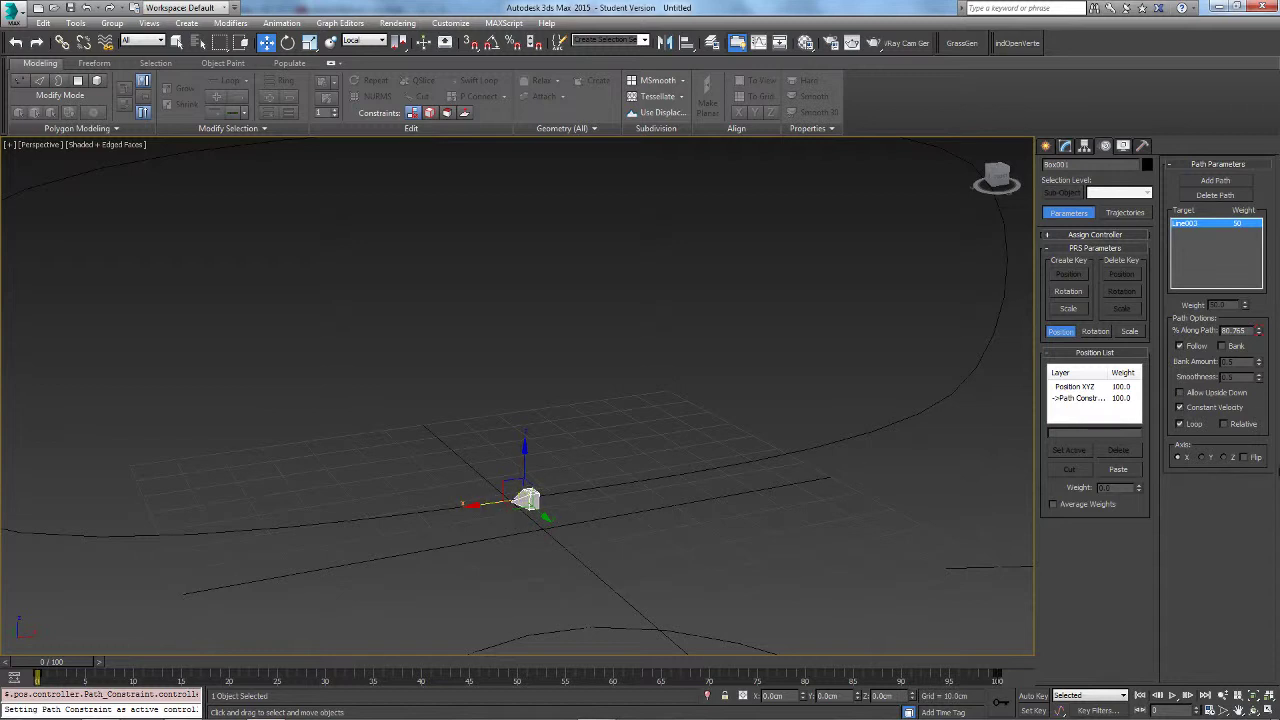
Step: Try the Z and Y follow axes and the flipped orientation, returning the constraint to the unflipped X axis
click(1202, 458)
click(1225, 458)
scroll(601, 505, up, 3)
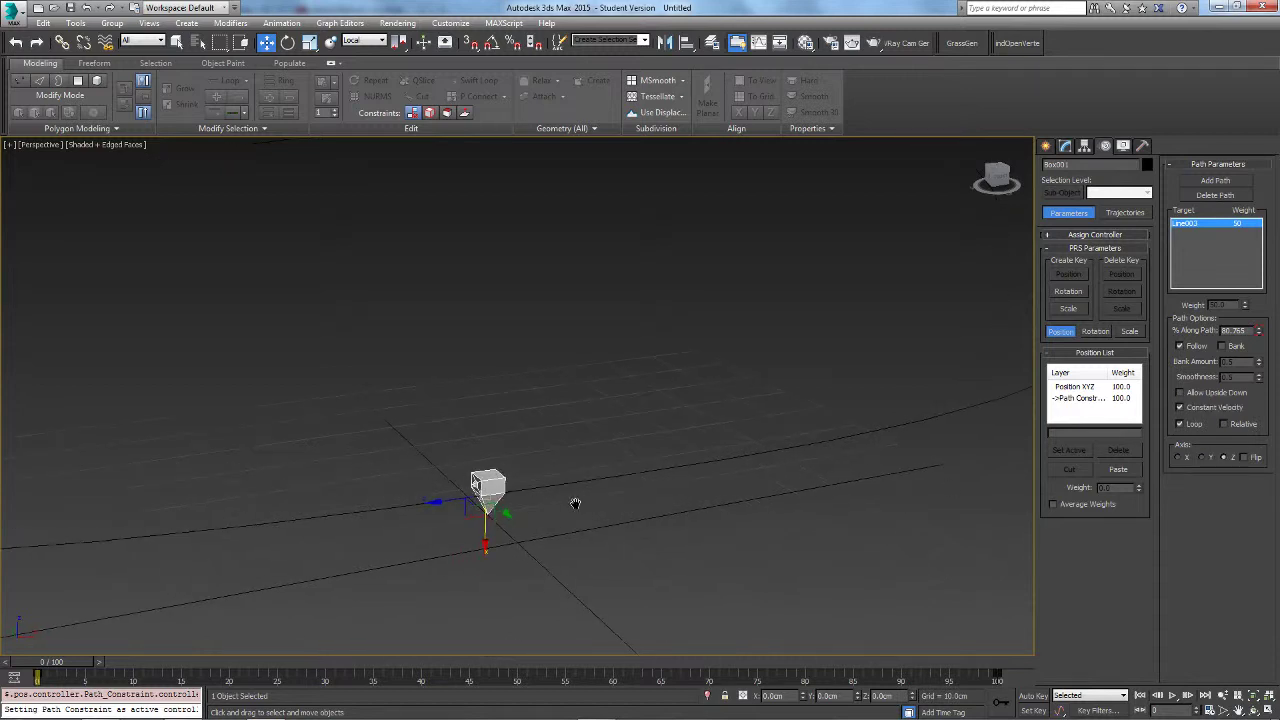
click(1244, 458)
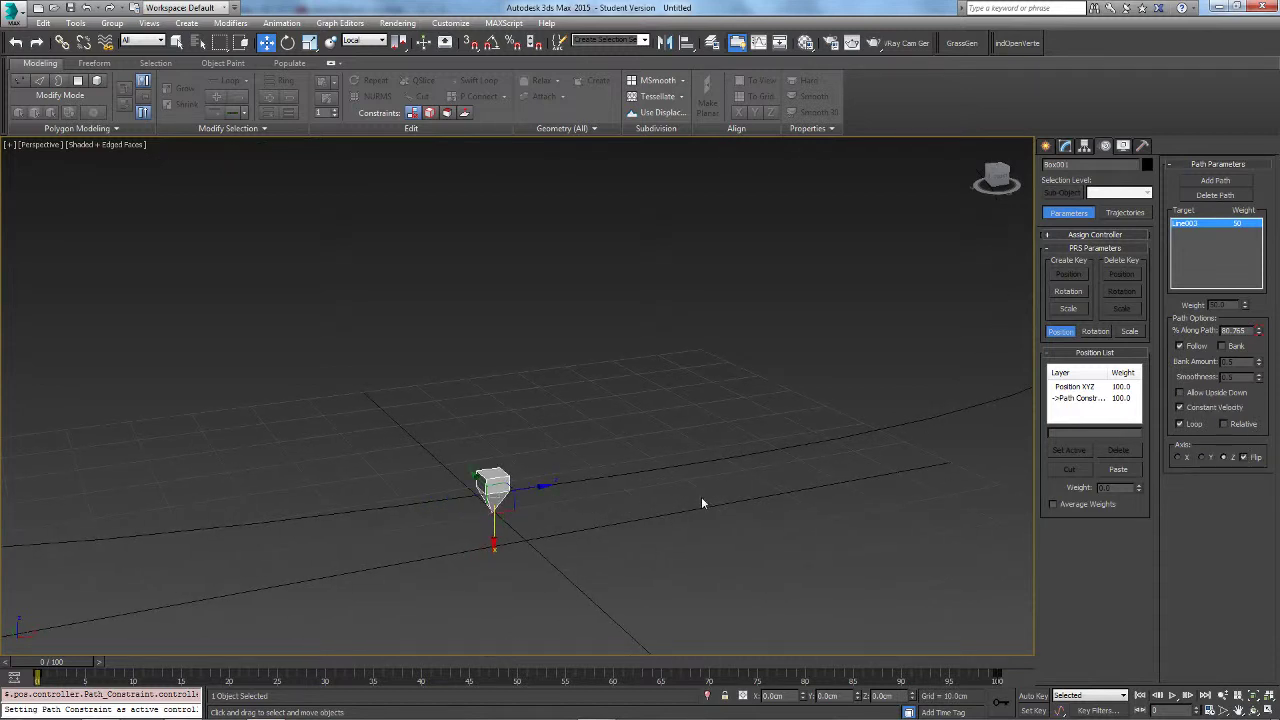
click(1201, 458)
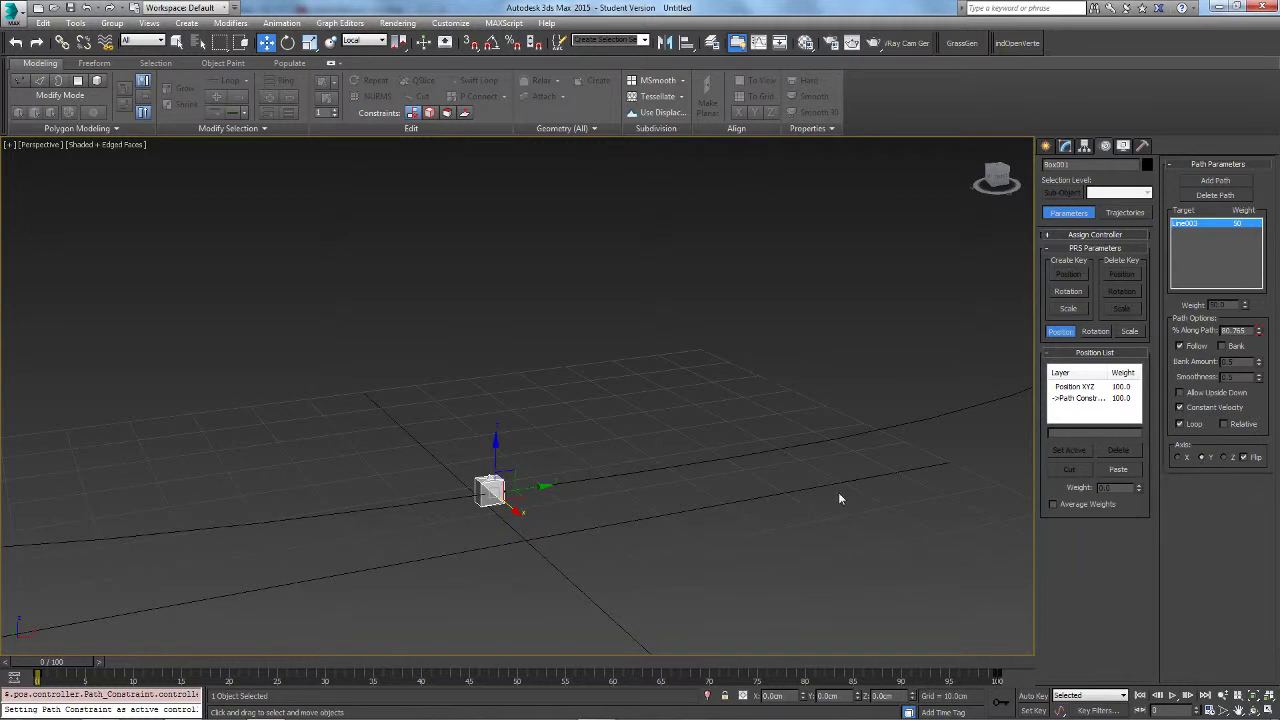
click(1178, 457)
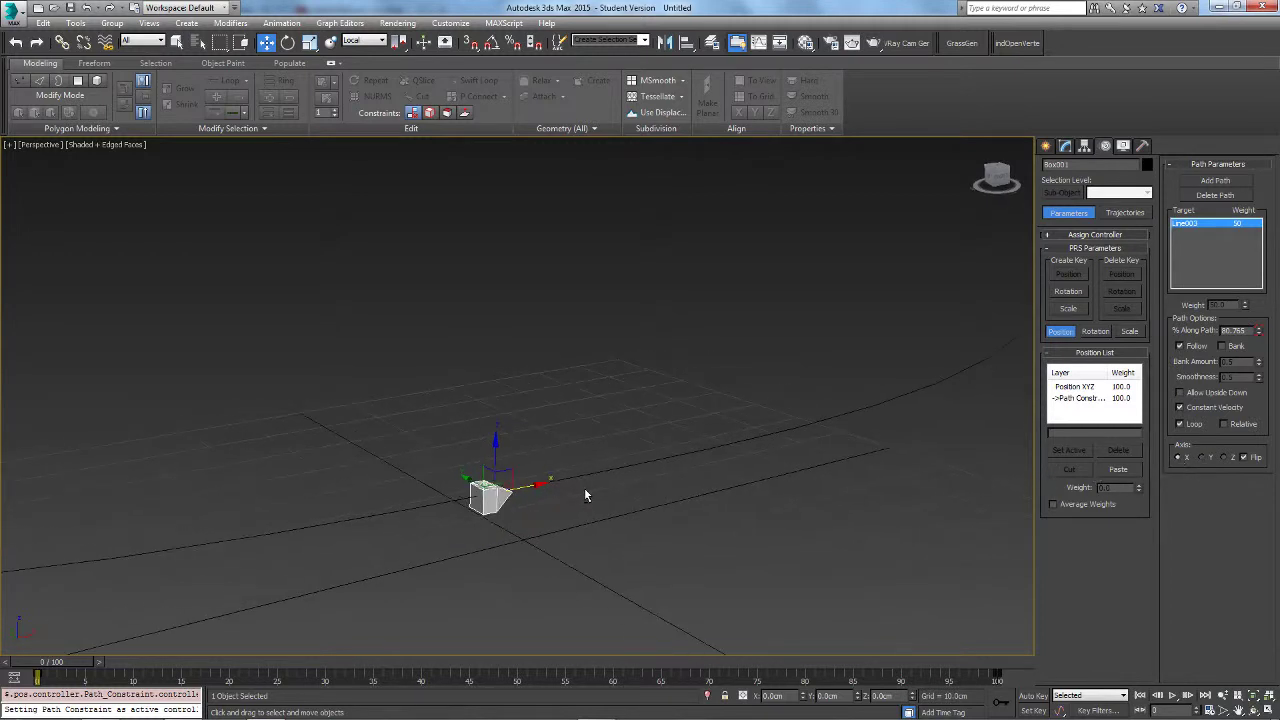
alt+middle_drag(535, 494, 553, 478)
key(e)
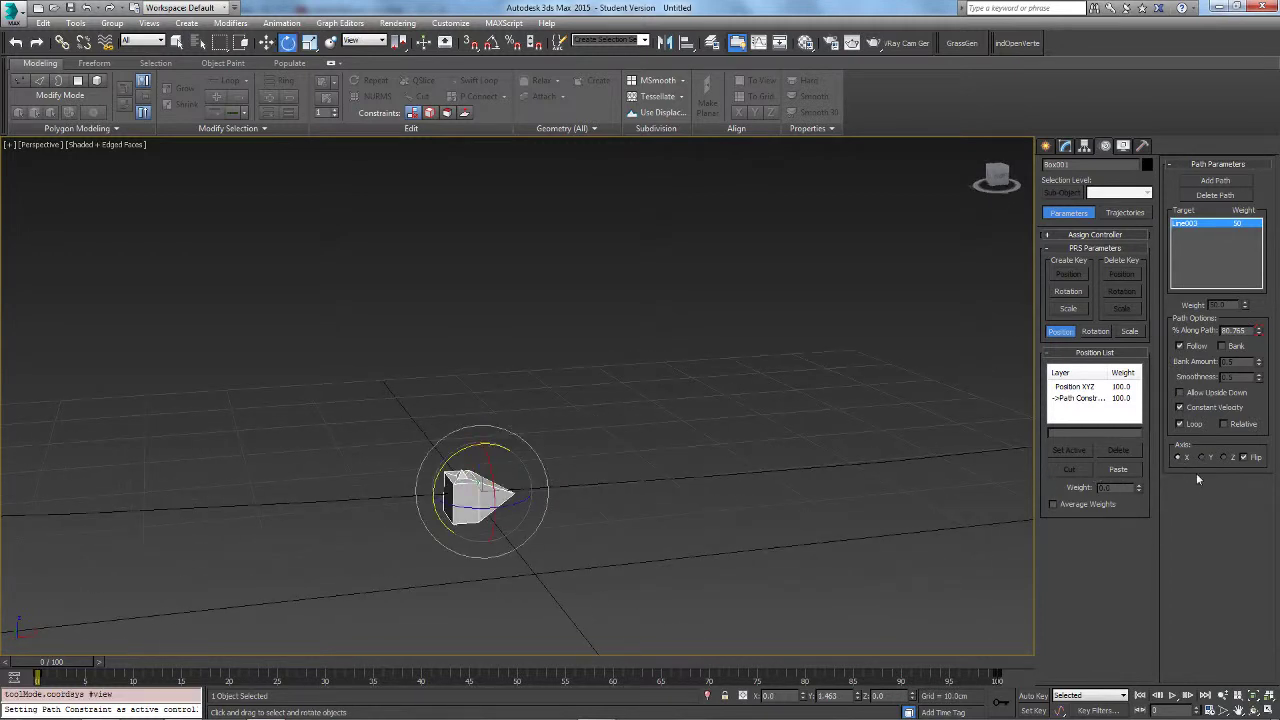
click(1242, 457)
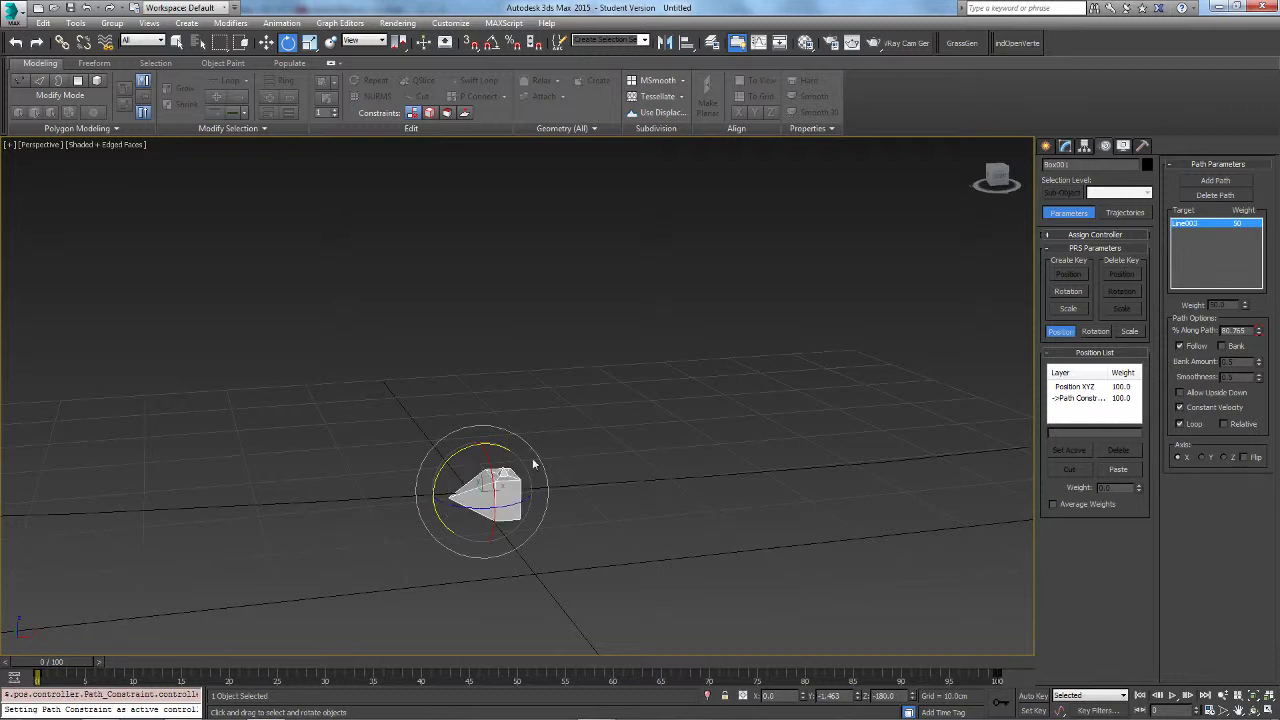
Step: Rotate the box about 85 degrees around Y with angle snap on, so its tip points up inside the loop
drag(467, 451, 511, 447)
key(ctrl+z)
key(a)
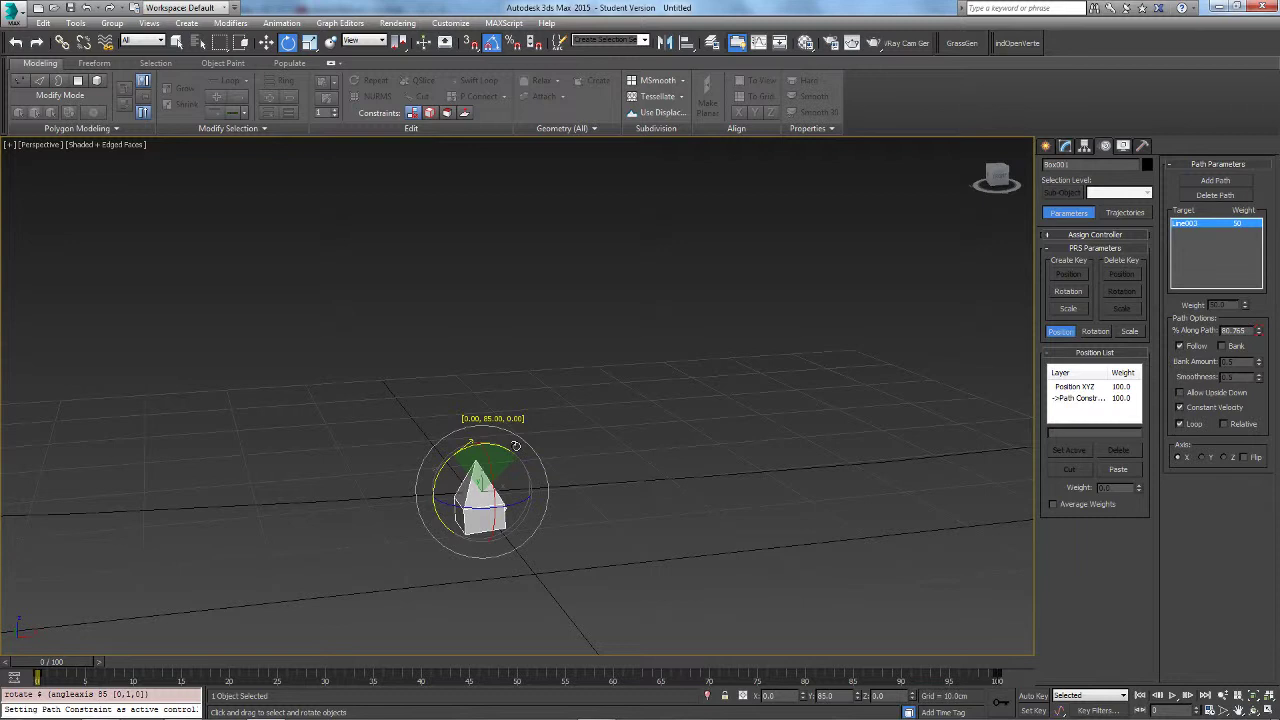
key(w)
Step: Turn on Allow Upside Down for the path constraint and advance the box to about 182.8 percent along the path
alt+middle_drag(512, 447, 554, 562)
scroll(504, 467, down, 6)
mouse_move(1260, 332)
mouse_down()
mouse_move(1256, 302)
mouse_move(1256, 330)
mouse_up()
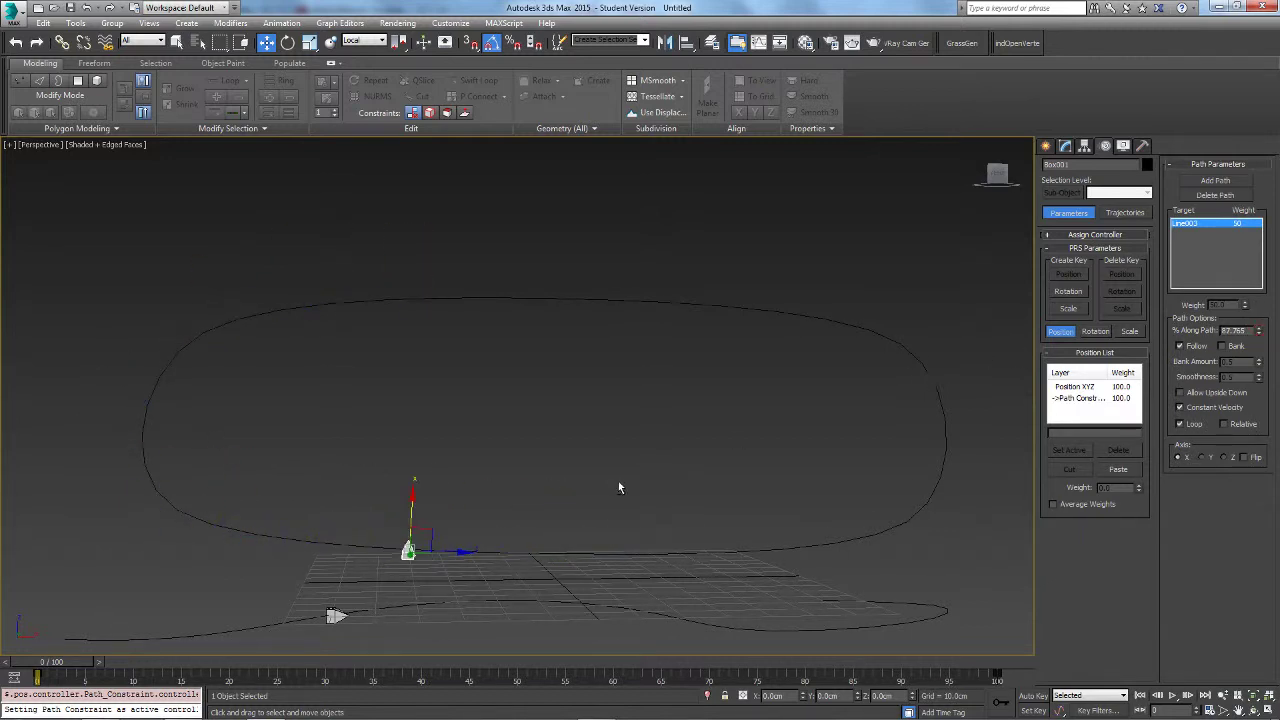
alt+middle_drag(618, 487, 553, 538)
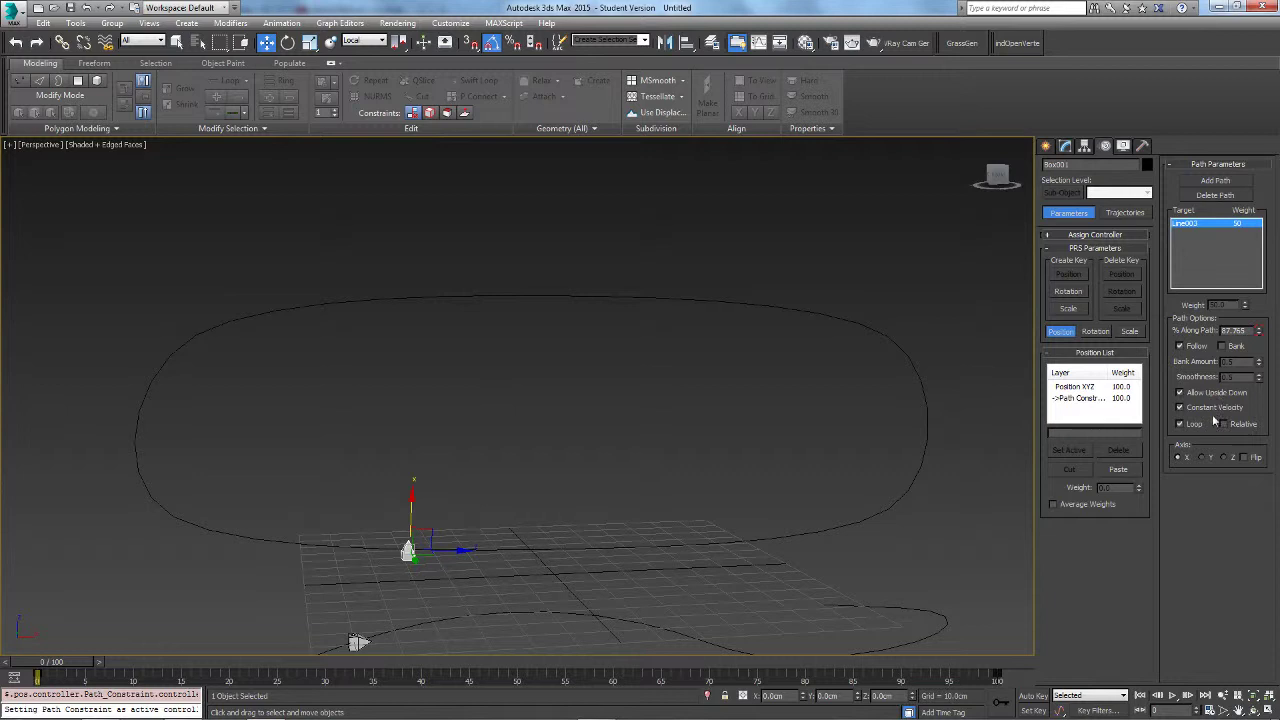
click(1259, 329)
drag(1259, 330, 1264, 272)
alt+middle_drag(613, 460, 496, 549)
scroll(524, 506, up, 3)
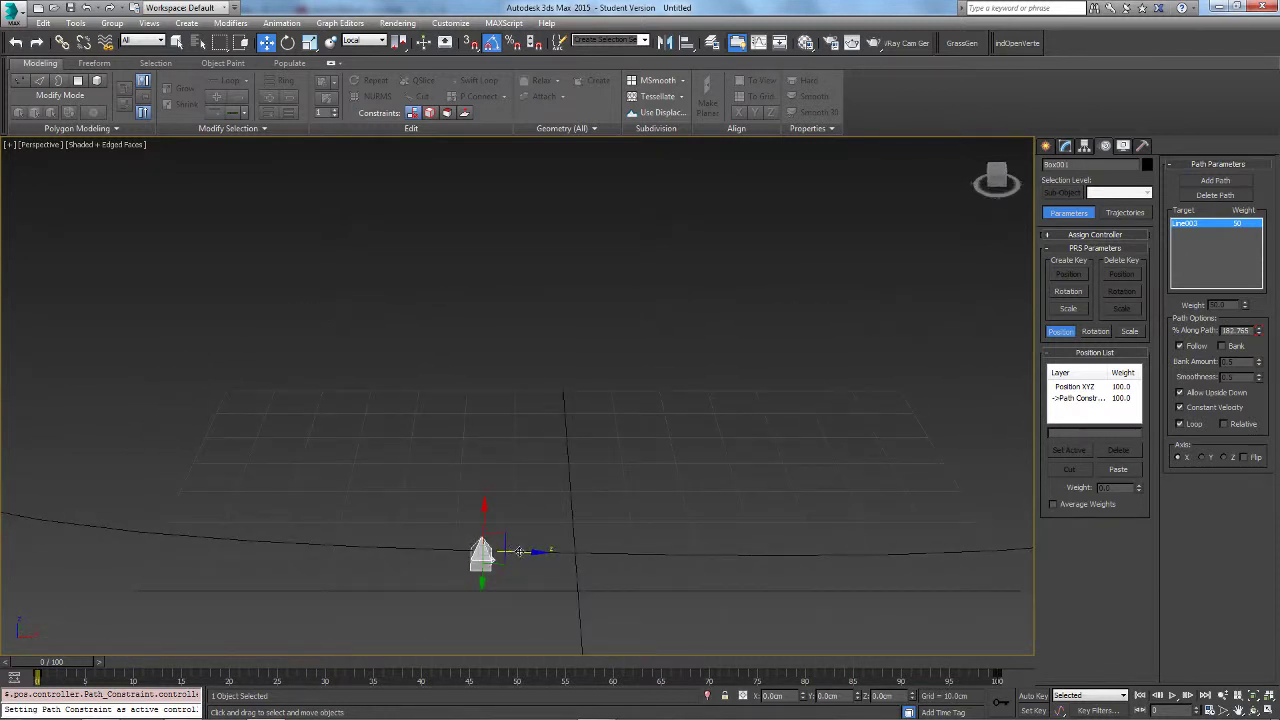
Step: Clone the box along the loop path as 40 copies placed side by side, using the Copy option
mouse_move(519, 552)
shift+mouse_down()
mouse_move(596, 554)
mouse_move(584, 556)
shift+mouse_up()
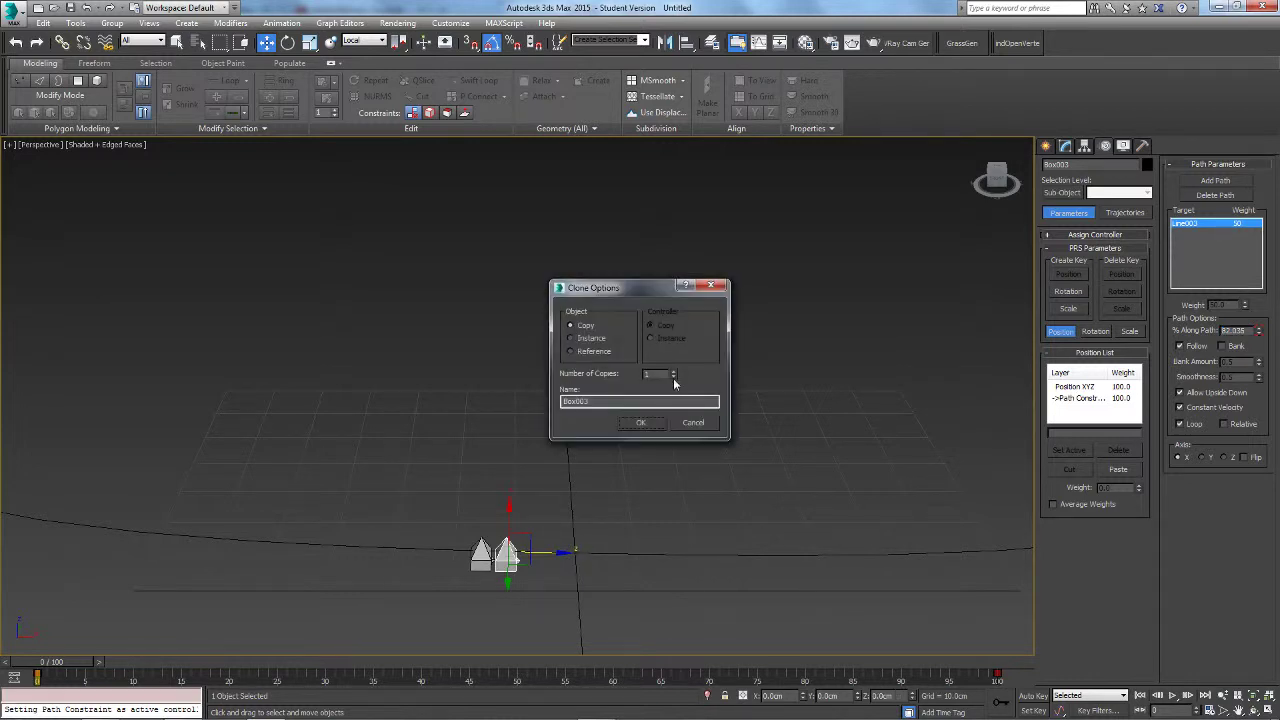
drag(676, 353, 677, 347)
click(646, 423)
scroll(584, 485, down, 4)
alt+middle_drag(613, 464, 626, 451)
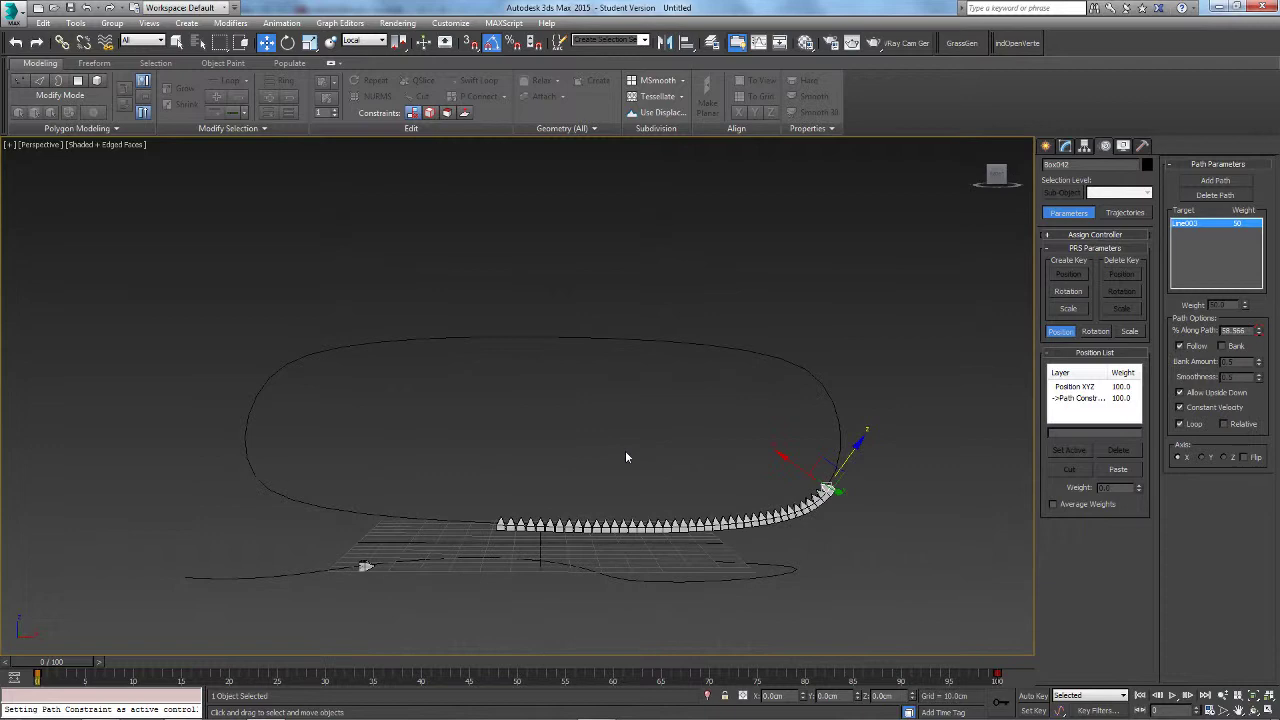
Step: Move the last four boxes of the row one by one farther along the loop's curved end to space them out
scroll(741, 451, up, 4)
middle_drag(634, 550, 628, 434)
middle_drag(735, 448, 733, 397)
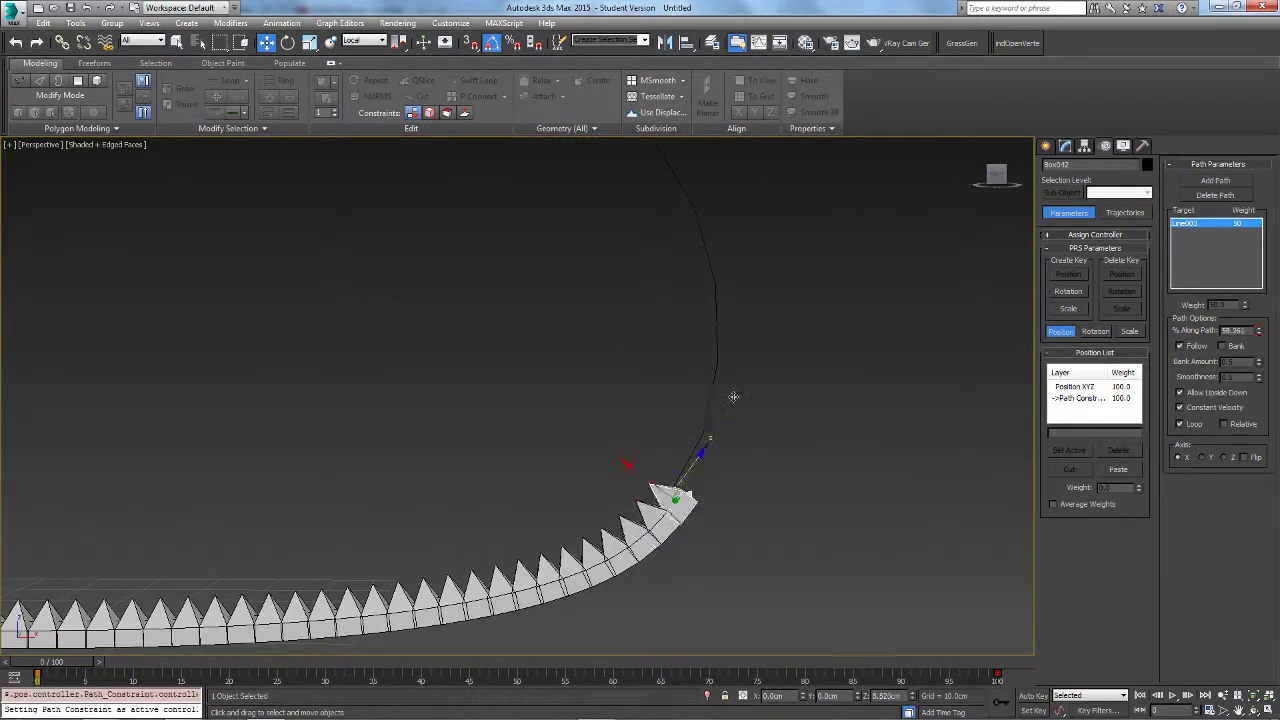
drag(733, 397, 745, 363)
click(656, 525)
drag(681, 488, 740, 384)
drag(684, 487, 732, 386)
click(639, 552)
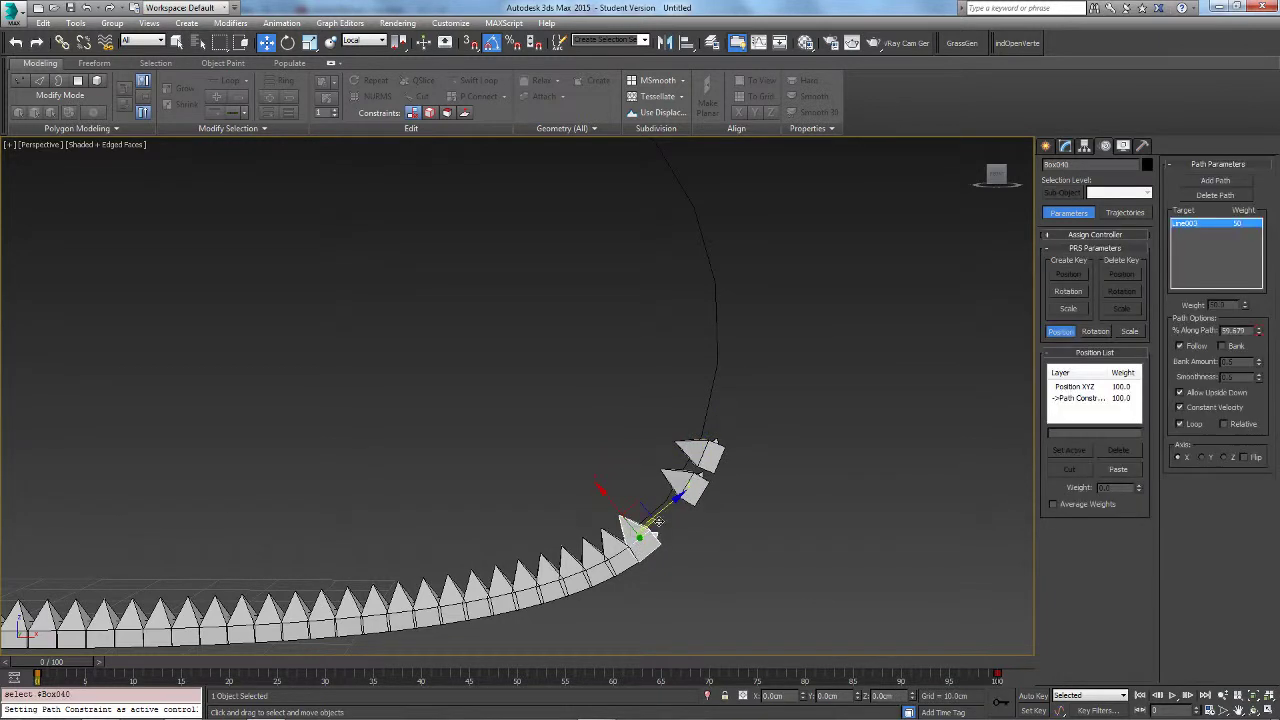
drag(660, 517, 718, 444)
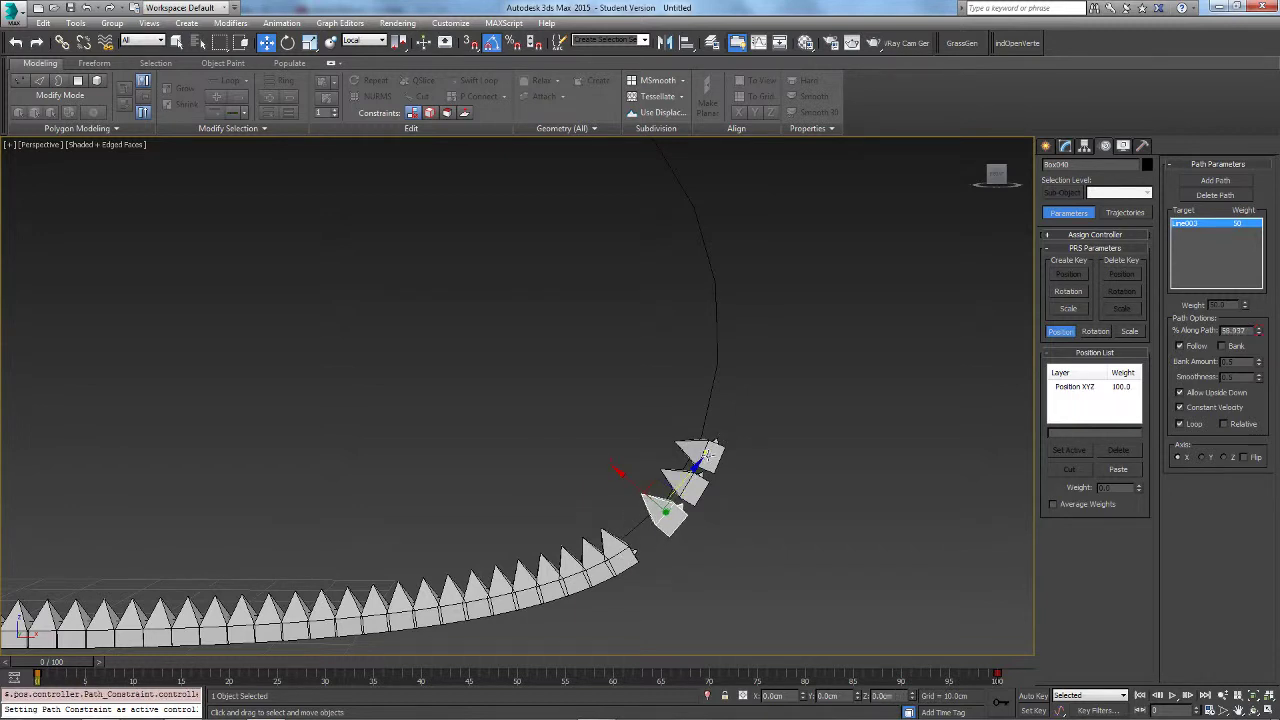
drag(625, 548, 714, 478)
scroll(700, 462, down, 5)
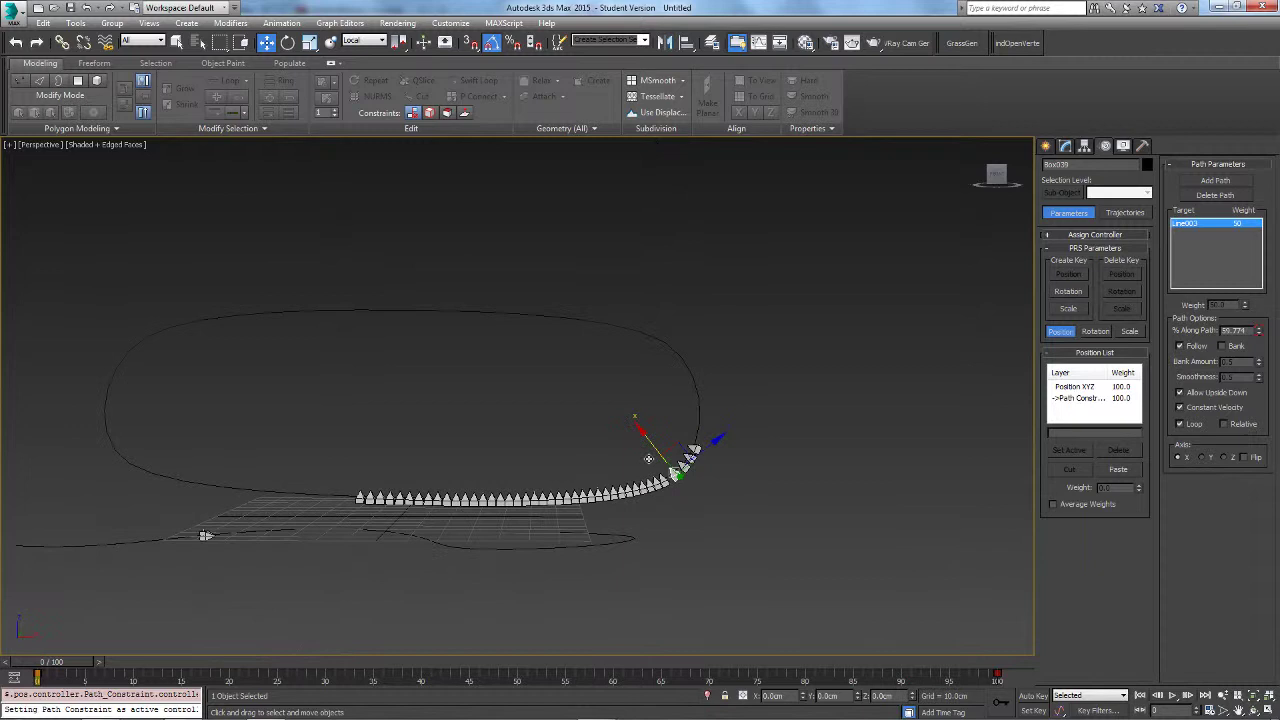
Step: Constrain the single box beside the loop to the wavy open spline with a Path Constraint
alt+middle_drag(649, 457, 334, 329)
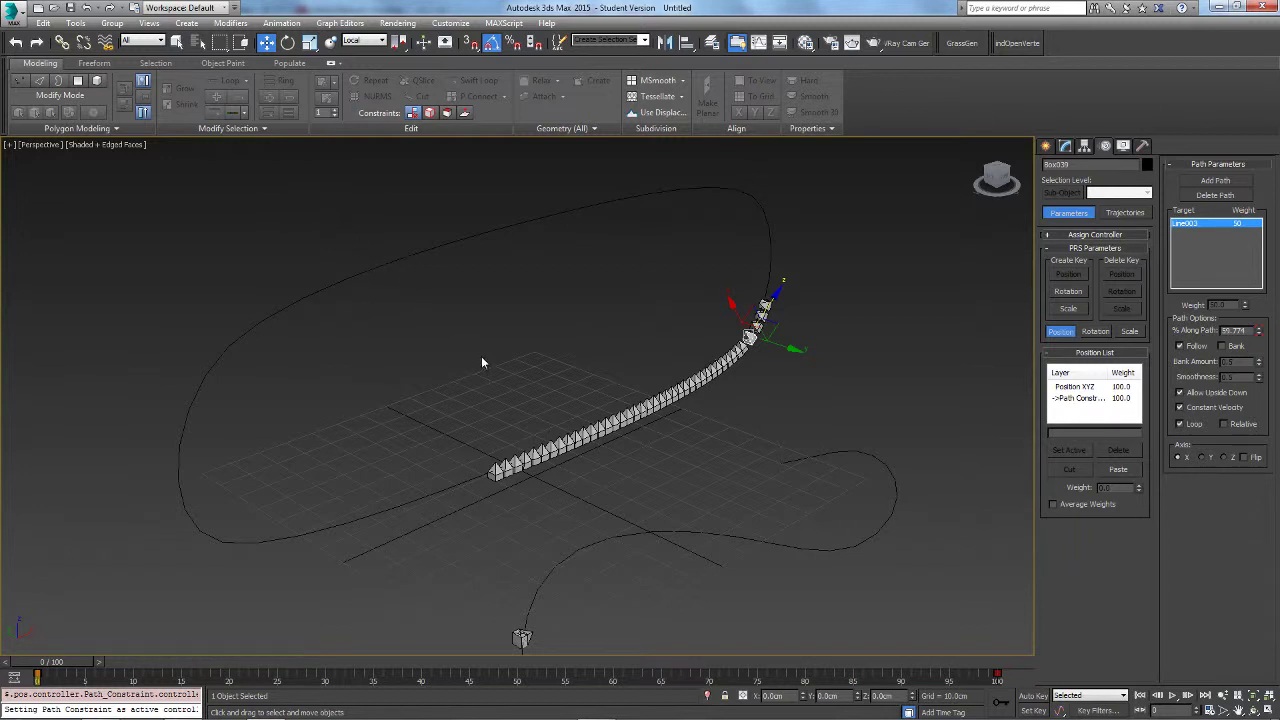
alt+middle_drag(481, 362, 491, 449)
scroll(516, 446, up, 5)
click(520, 425)
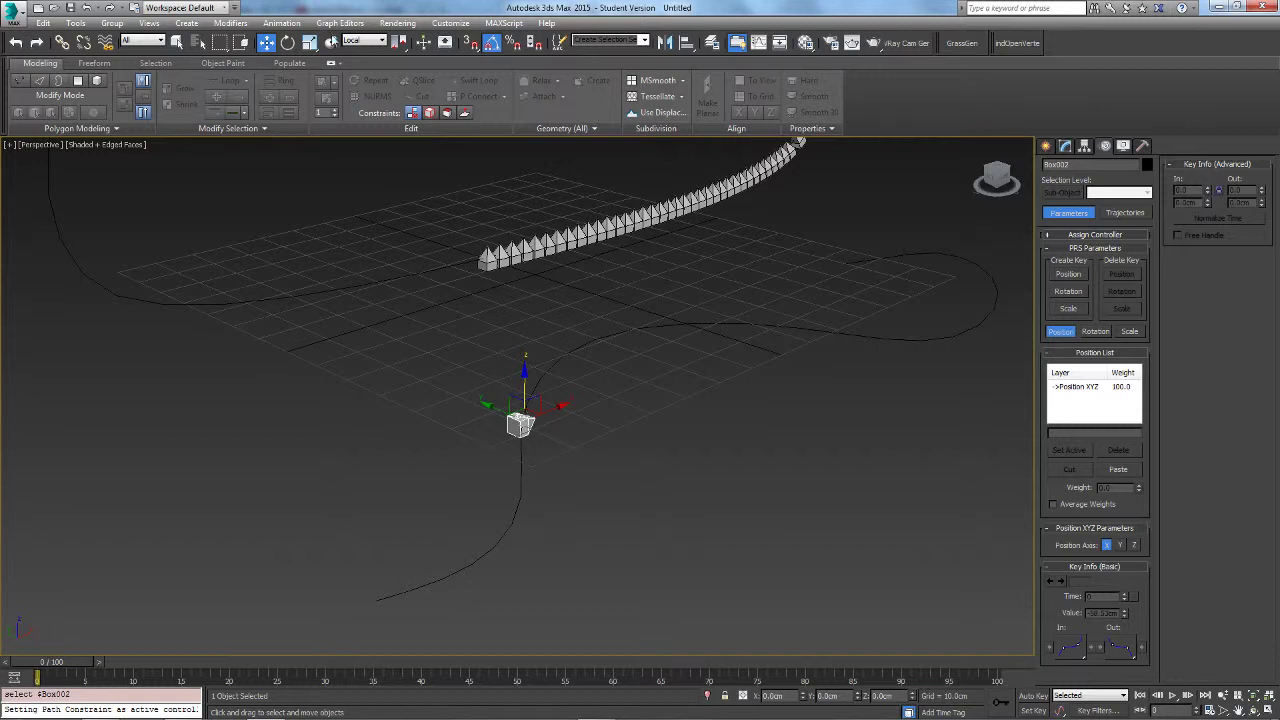
click(283, 23)
mouse_move(330, 96)
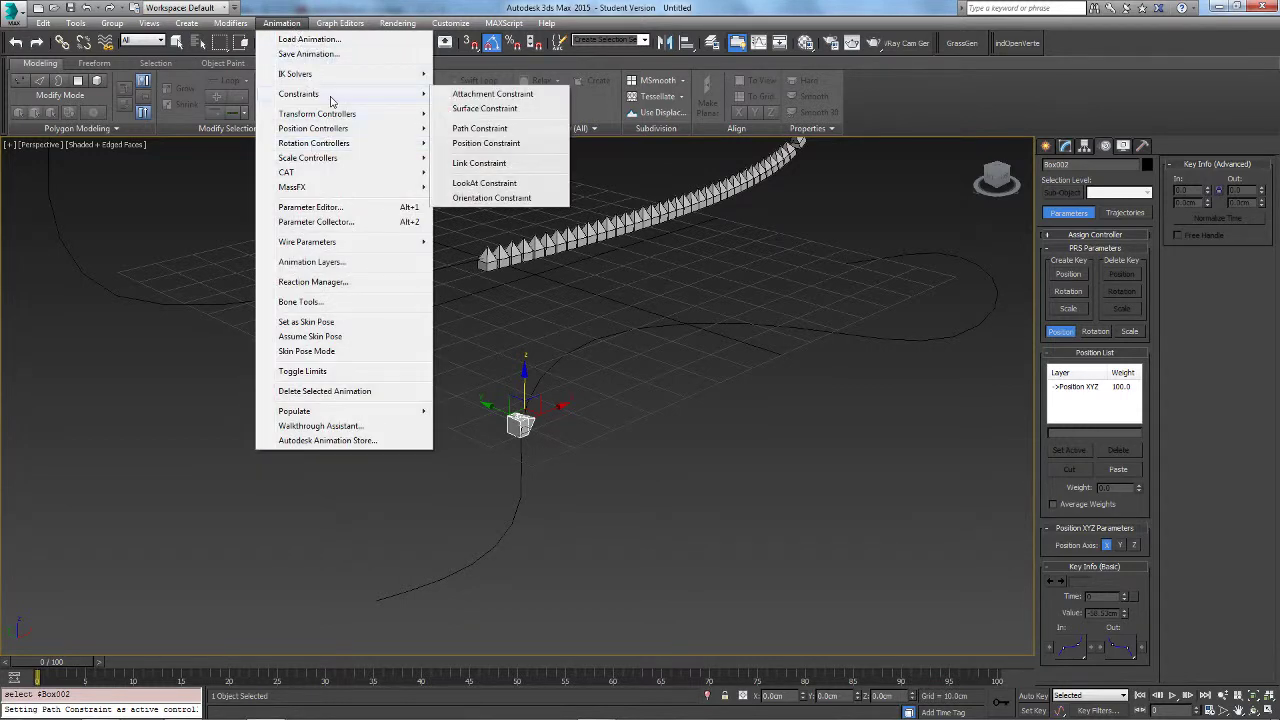
click(455, 127)
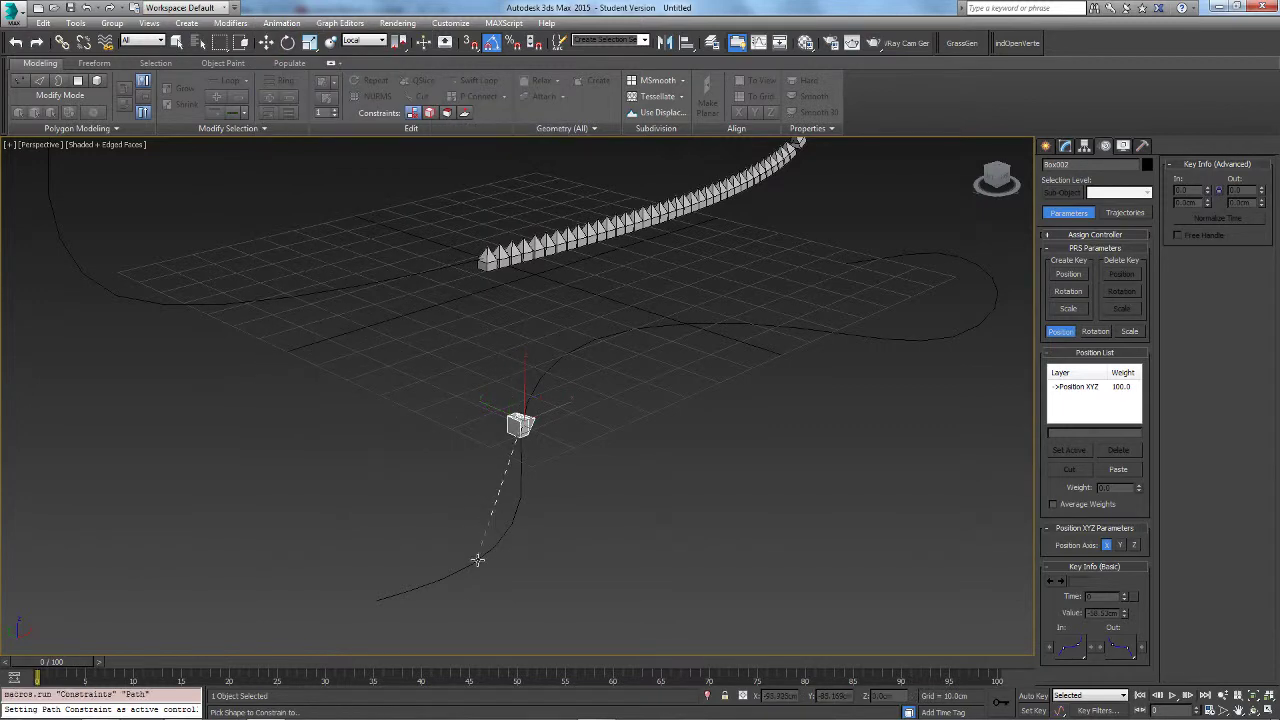
click(477, 561)
scroll(516, 481, up, 5)
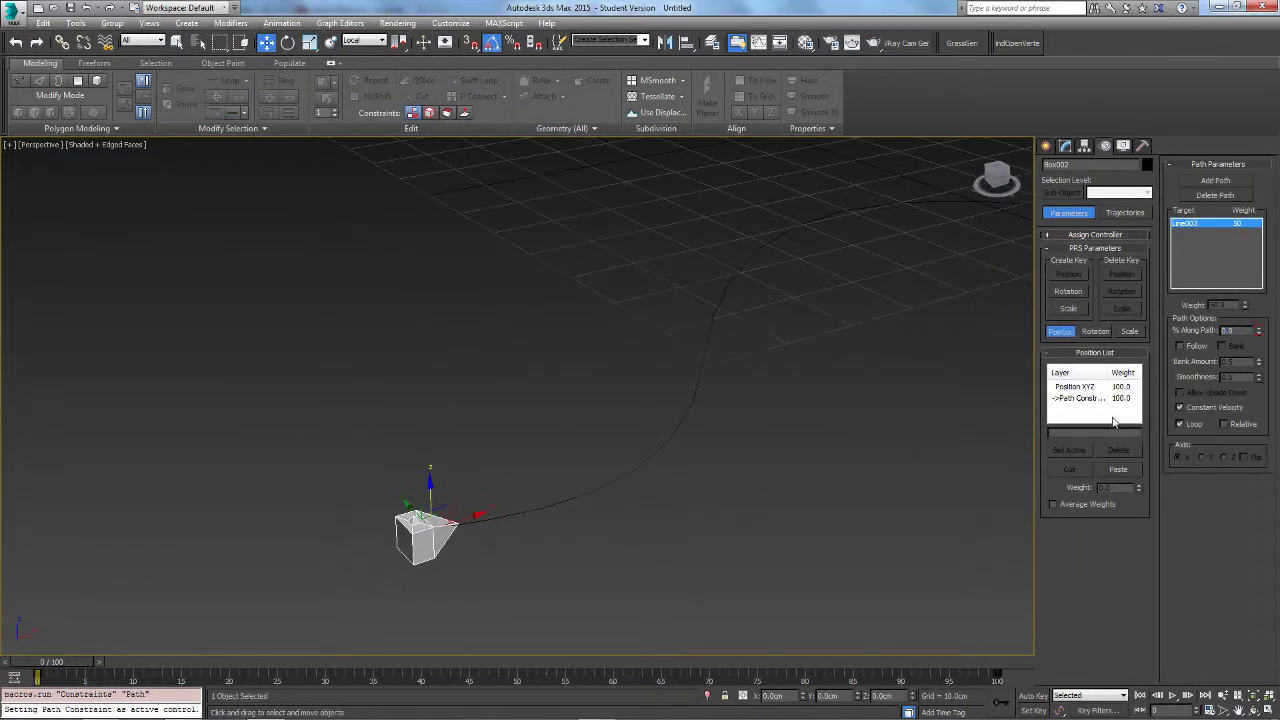
Step: Turn on Follow for the path constraint, run the box along the wavy spline, and reset it to 0 percent along the path
click(1180, 346)
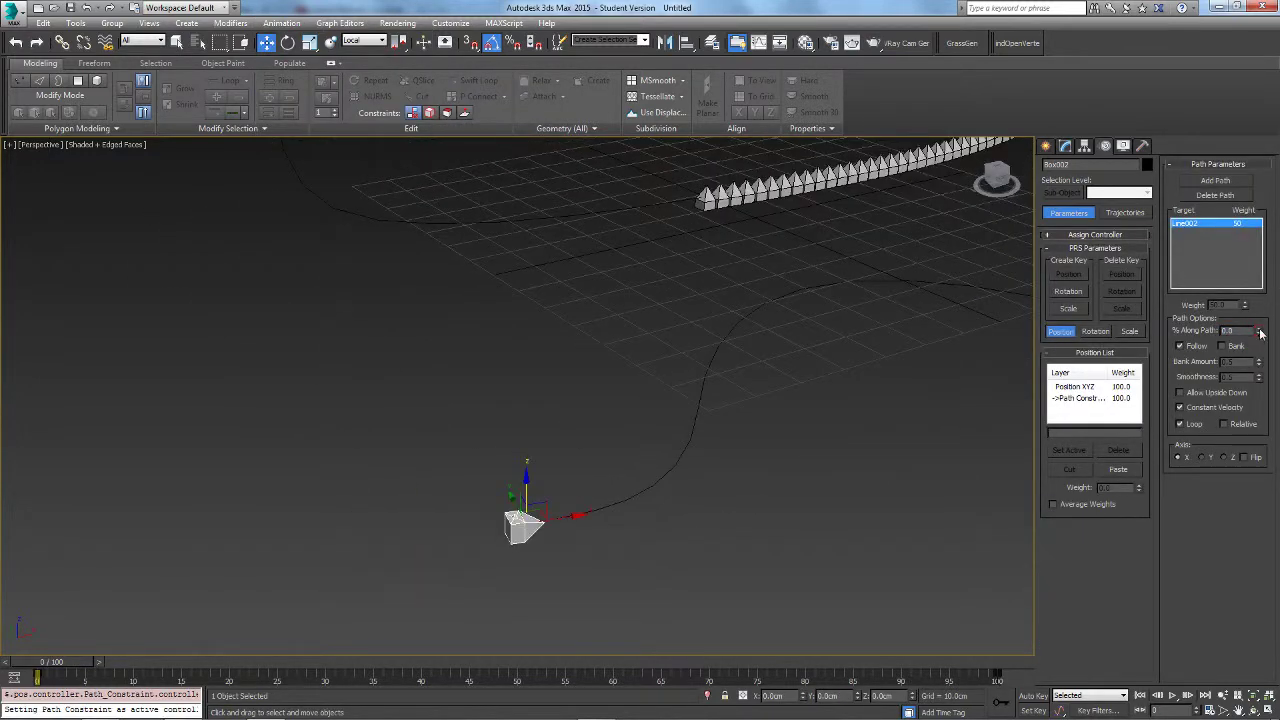
drag(1259, 333, 1259, 282)
middle_drag(1016, 363, 887, 410)
scroll(887, 410, down, 2)
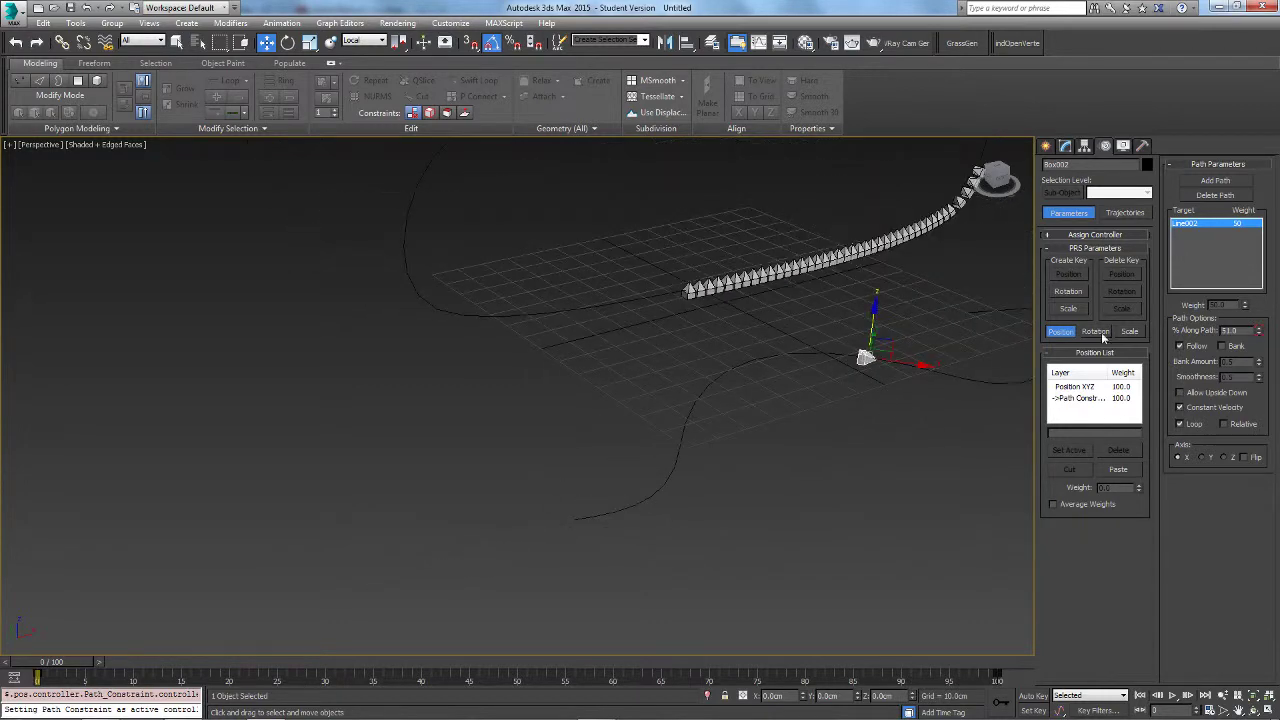
right_click(1258, 334)
Step: Turn on Bank for the path constraint, setting the bank amount to 0.21 with the box at 0 percent along the path
alt+middle_drag(814, 472, 556, 500)
scroll(572, 560, up, 3)
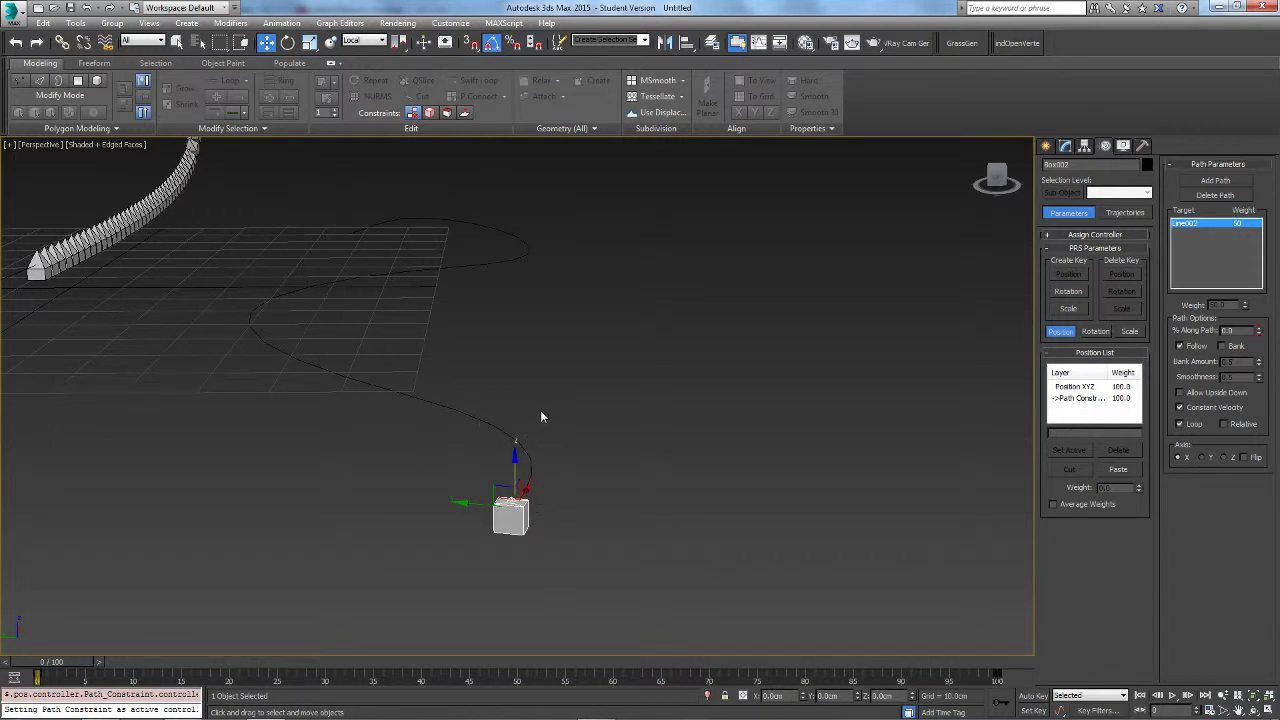
click(1221, 346)
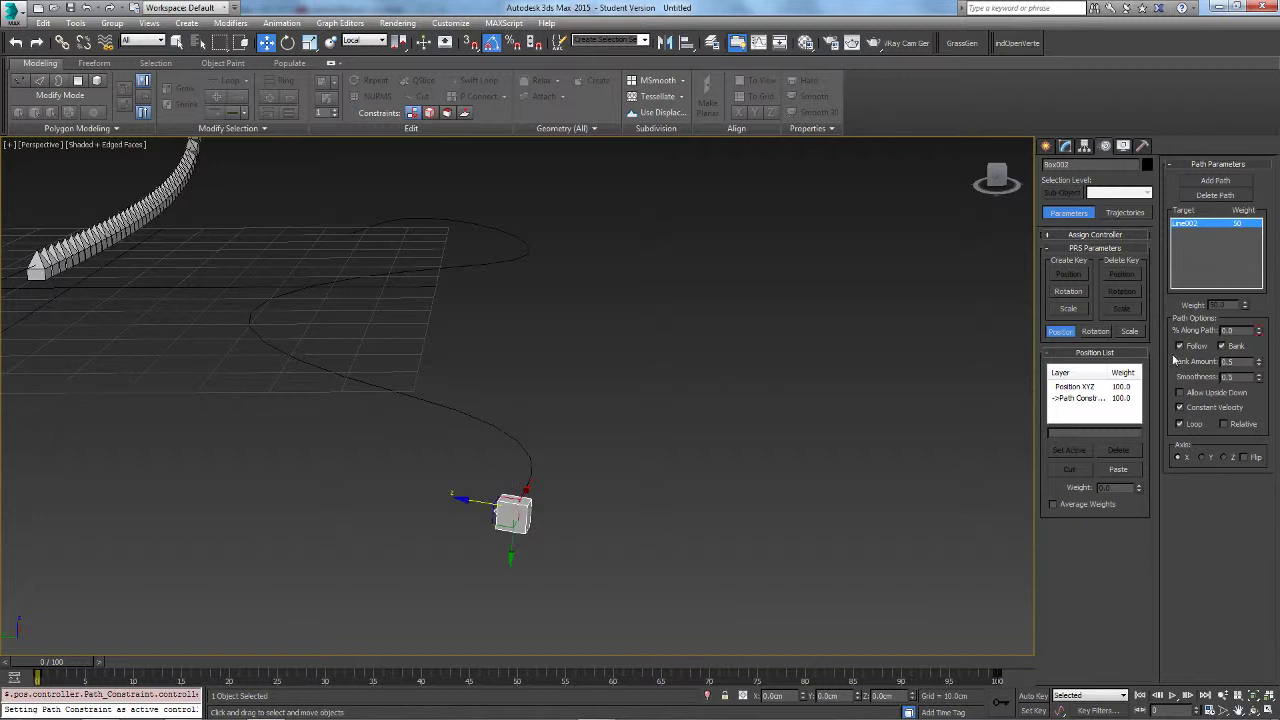
drag(1258, 332, 1257, 304)
drag(1263, 296, 1259, 380)
right_click(1259, 334)
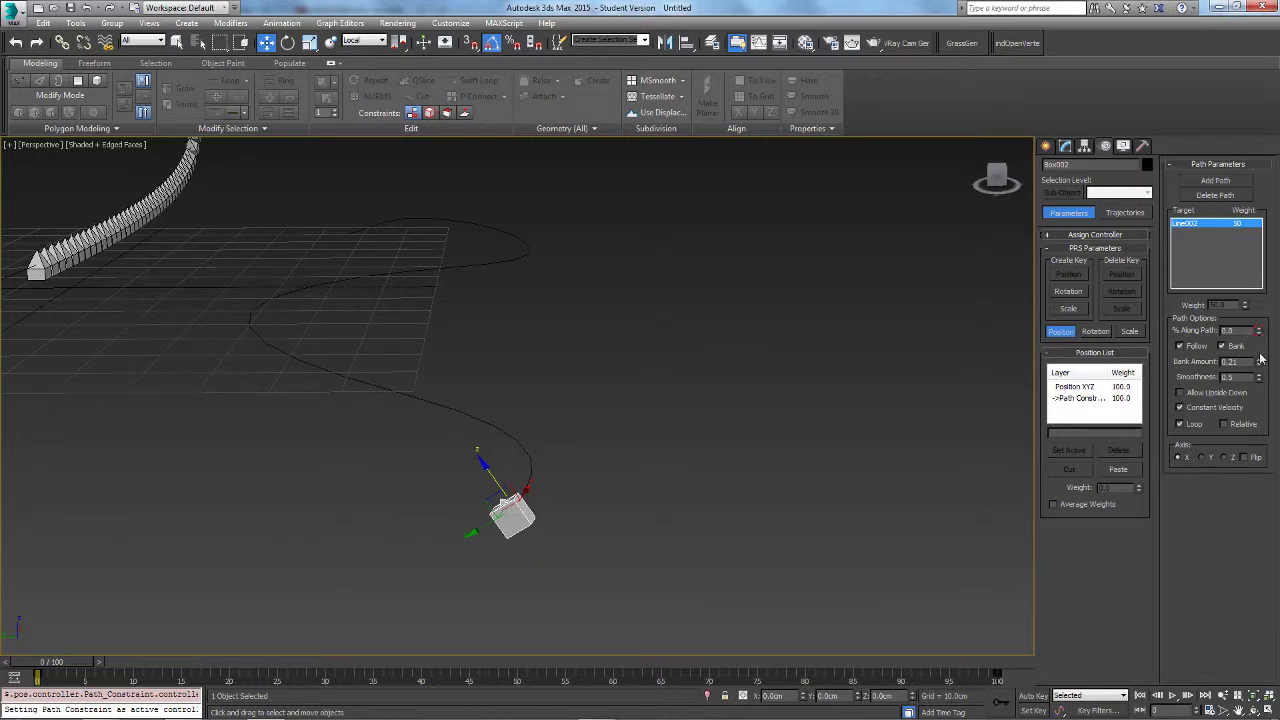
Step: Advance the box to about 96 percent along the wavy spline and lower its bank amount to 0.11
drag(1259, 334, 1278, 287)
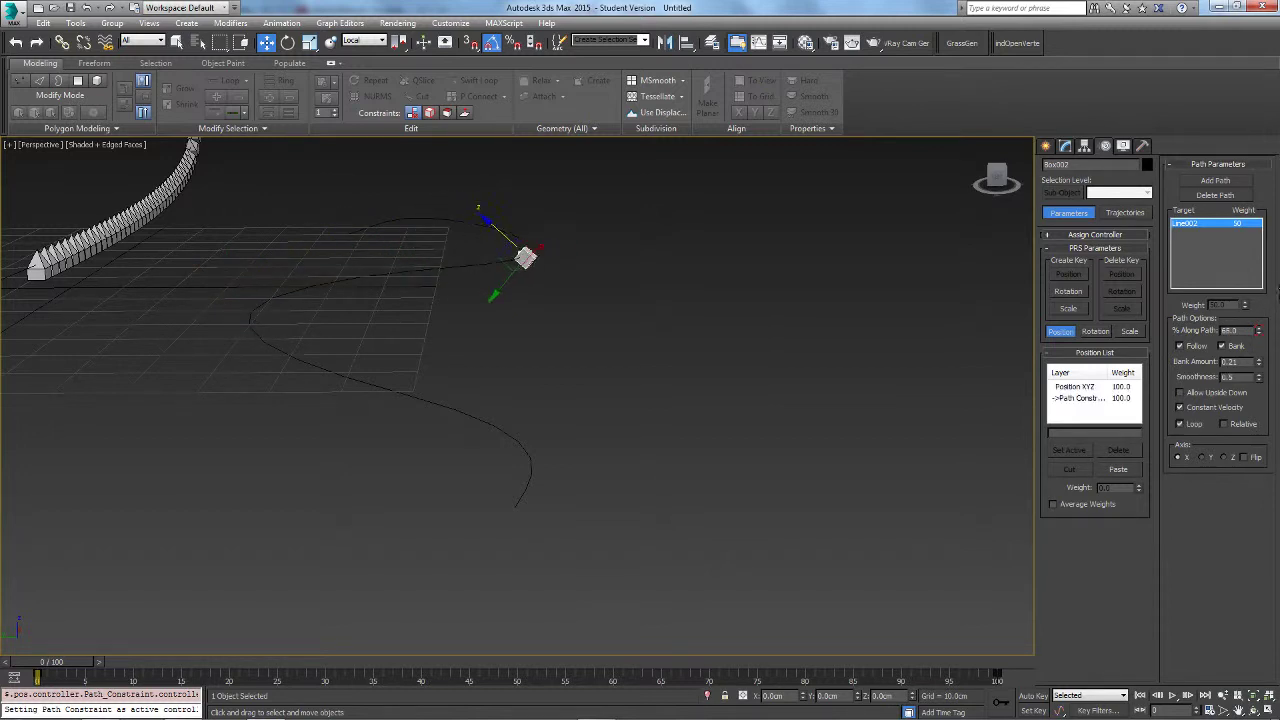
drag(1259, 363, 1278, 263)
right_click(1259, 332)
click(1259, 334)
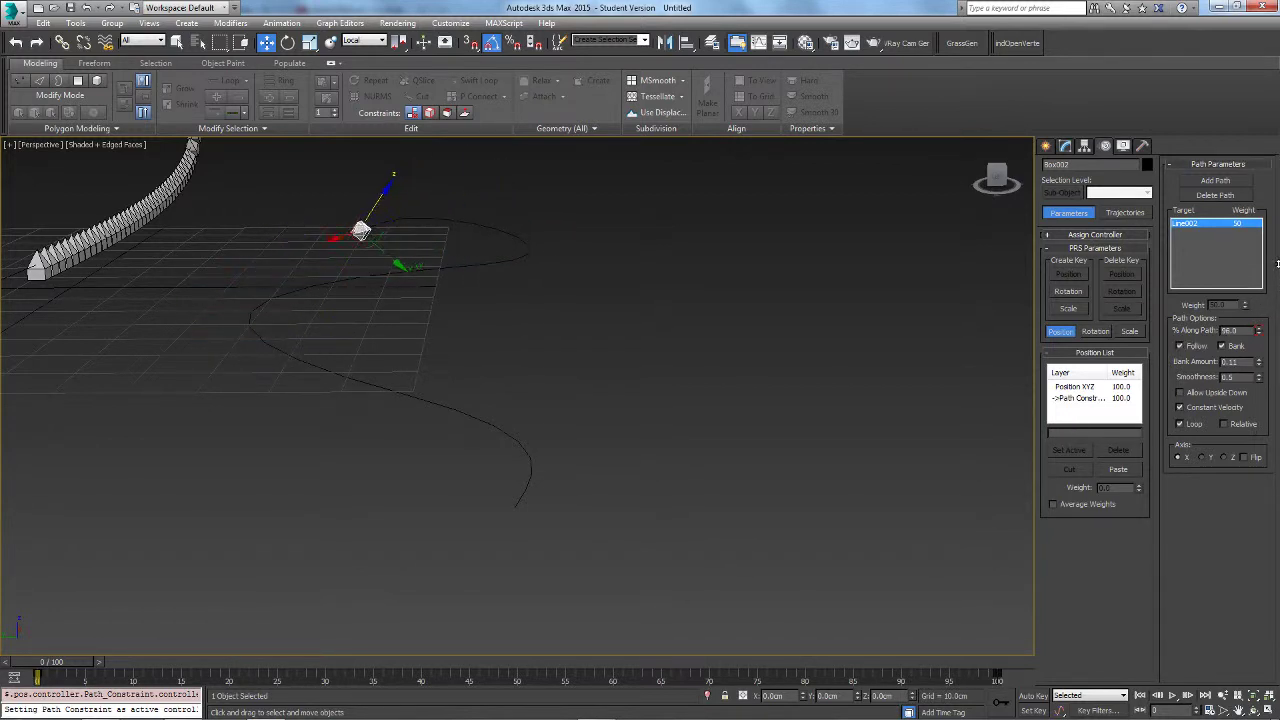
Step: Reselect the box on the wavy spline and move it to the spline's far end, about 99.996 percent along the path
alt+middle_drag(673, 465, 651, 481)
click(816, 430)
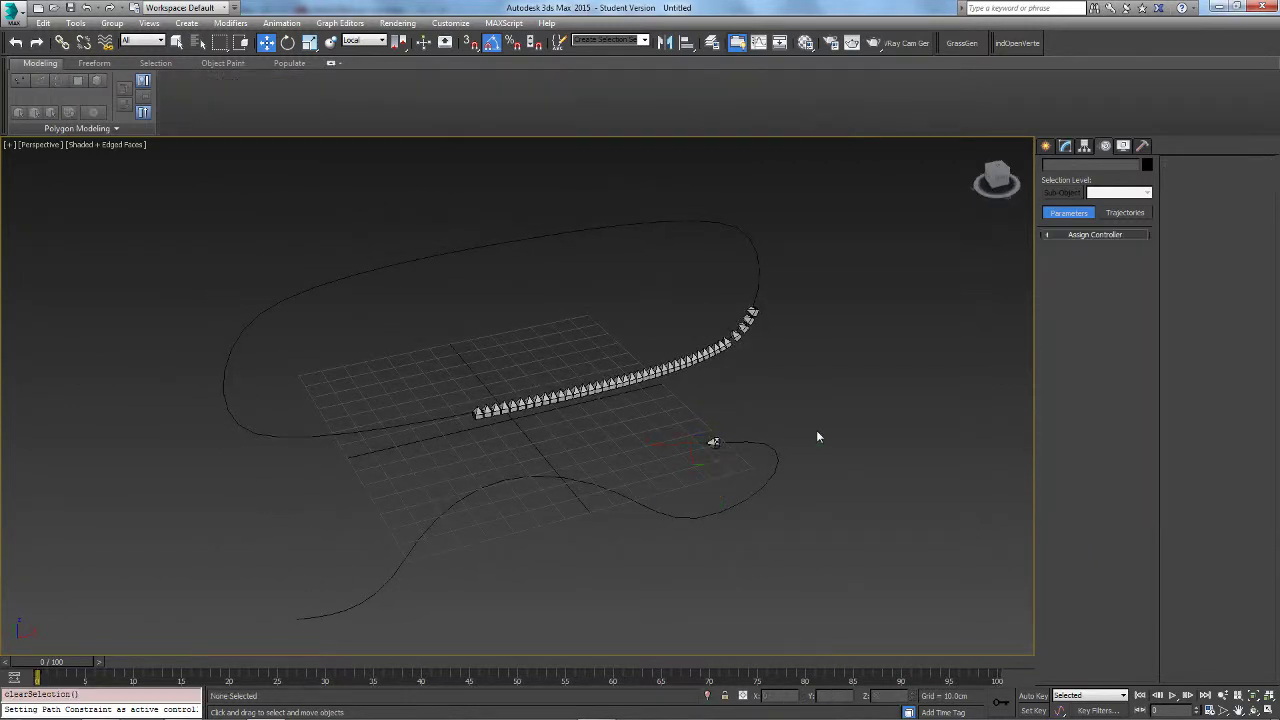
click(728, 446)
scroll(730, 450, up, 3)
scroll(731, 450, up, 3)
click(736, 448)
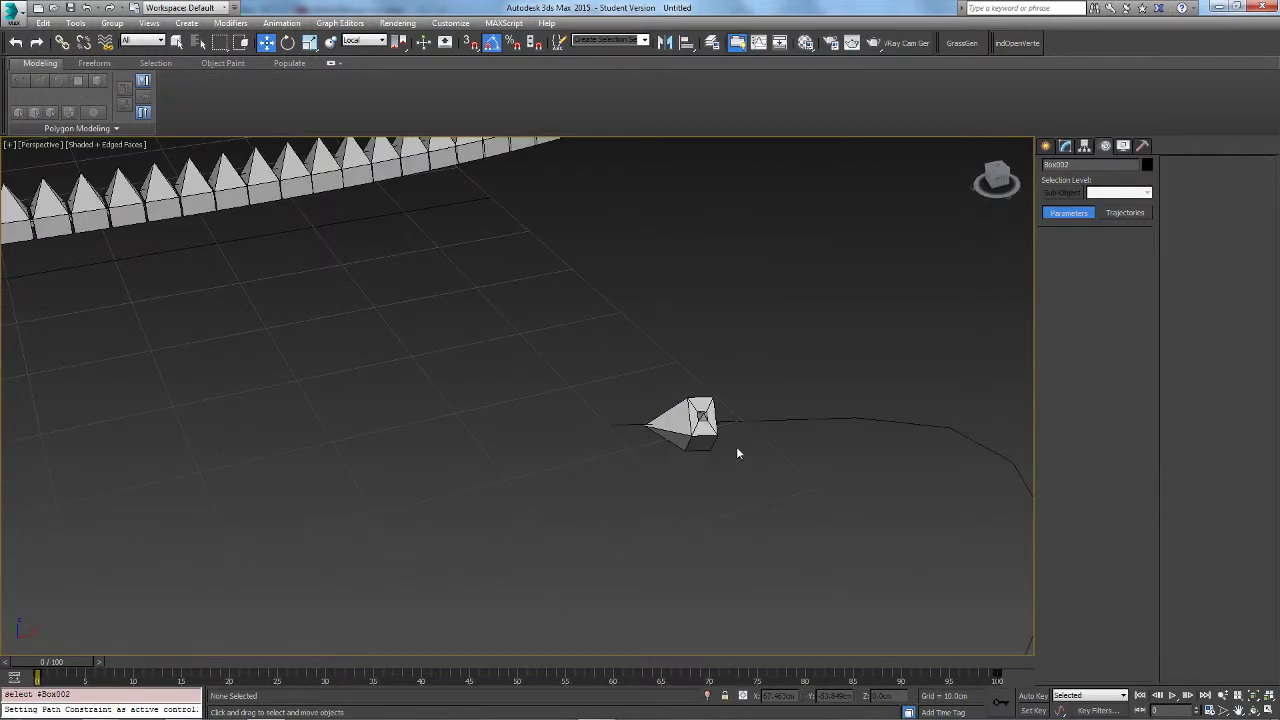
click(686, 434)
mouse_move(652, 427)
mouse_down()
mouse_move(621, 428)
mouse_move(650, 442)
mouse_up()
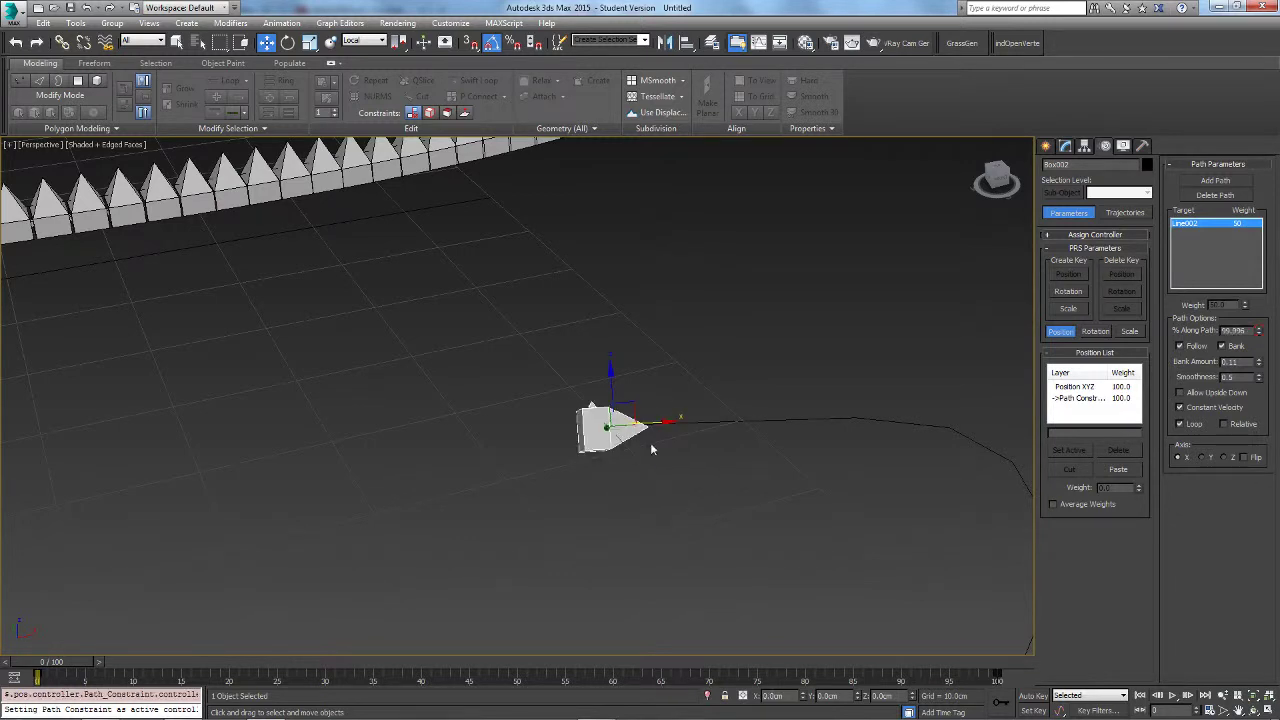
scroll(650, 442, down, 6)
middle_drag(547, 491, 626, 501)
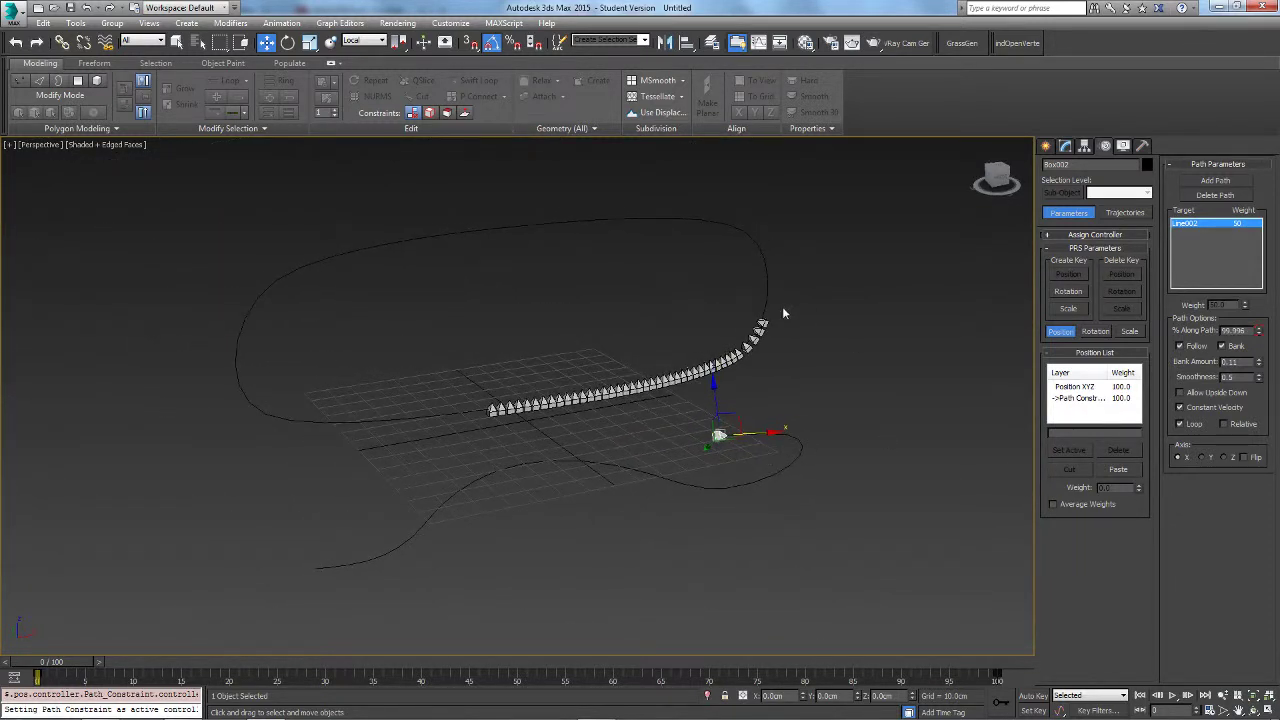
click(281, 22)
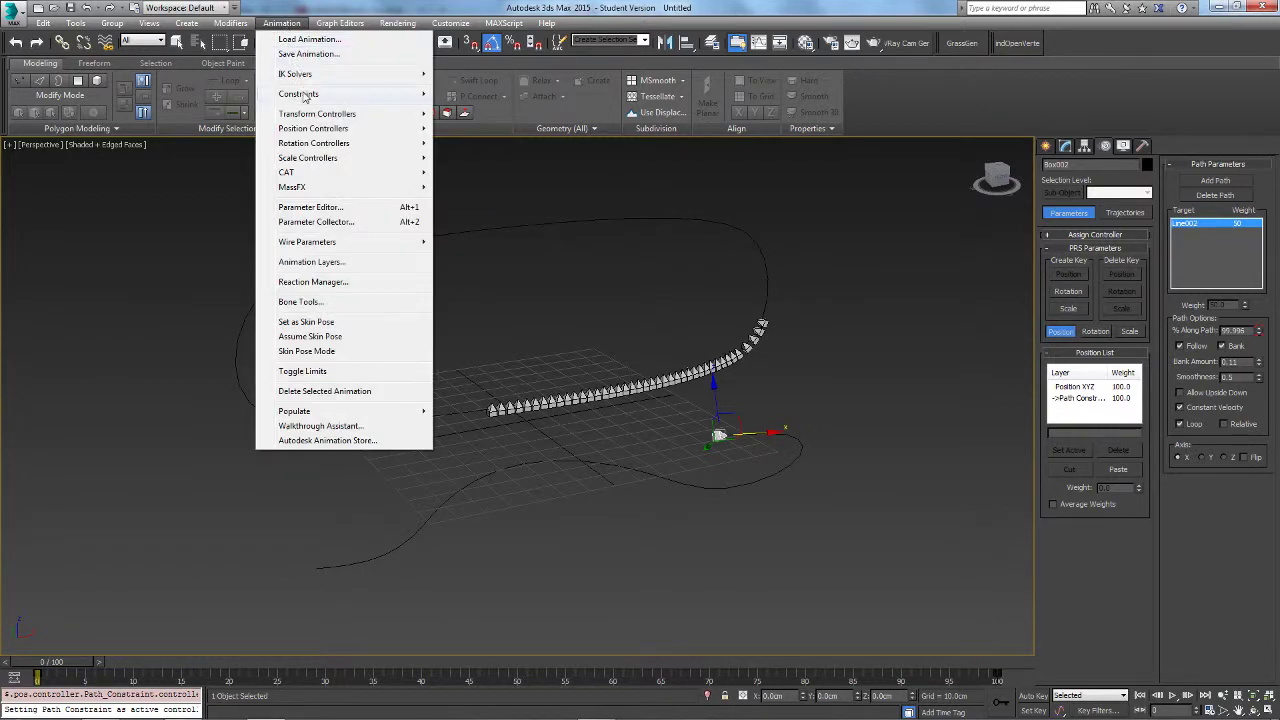
mouse_move(301, 95)
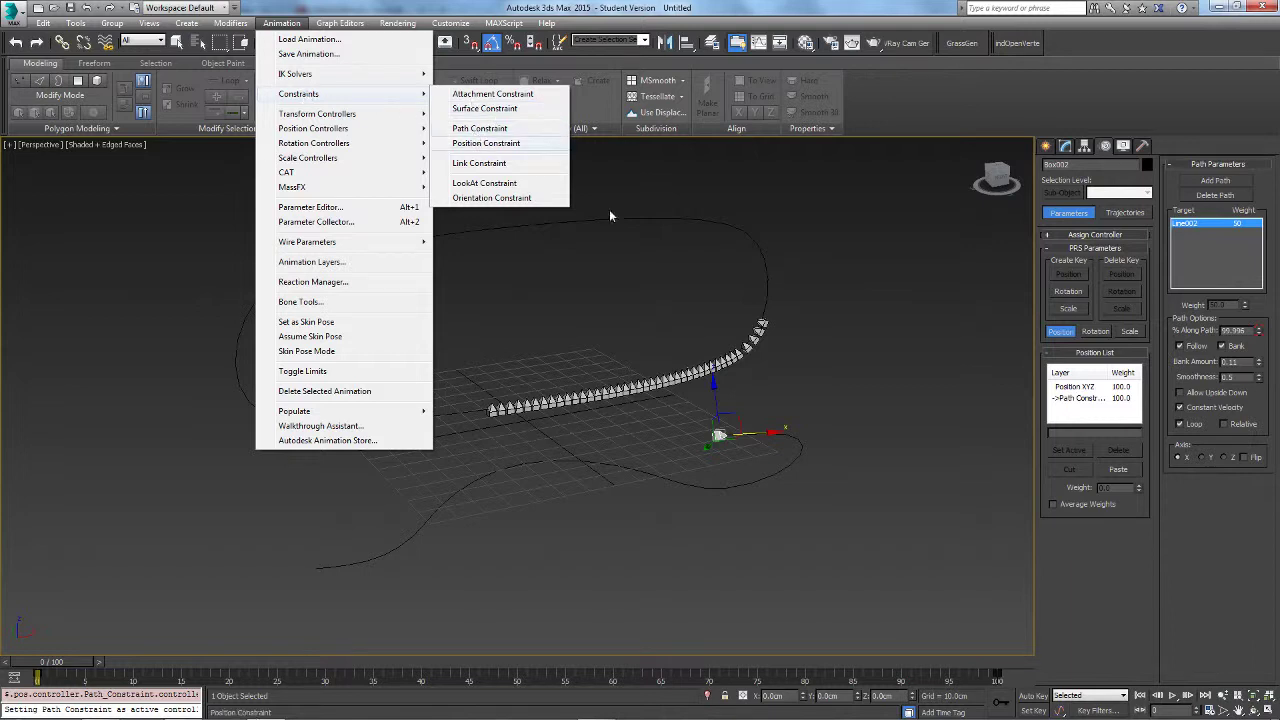
click(872, 365)
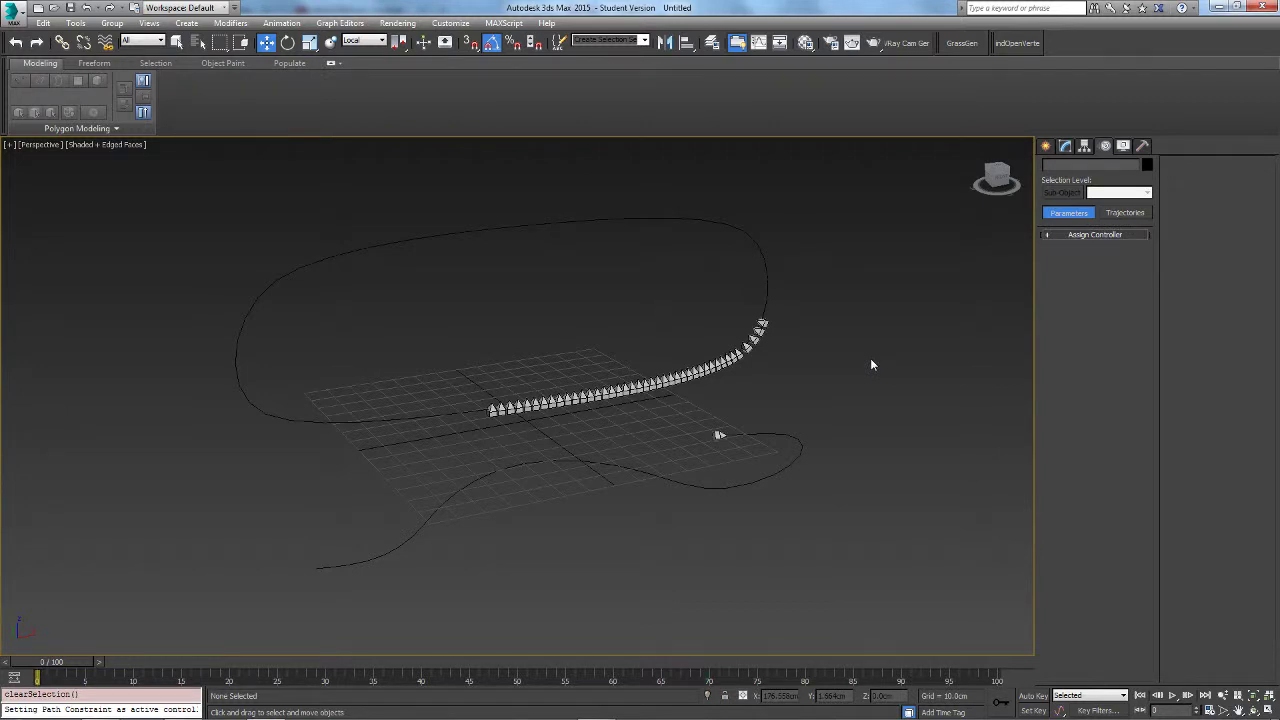